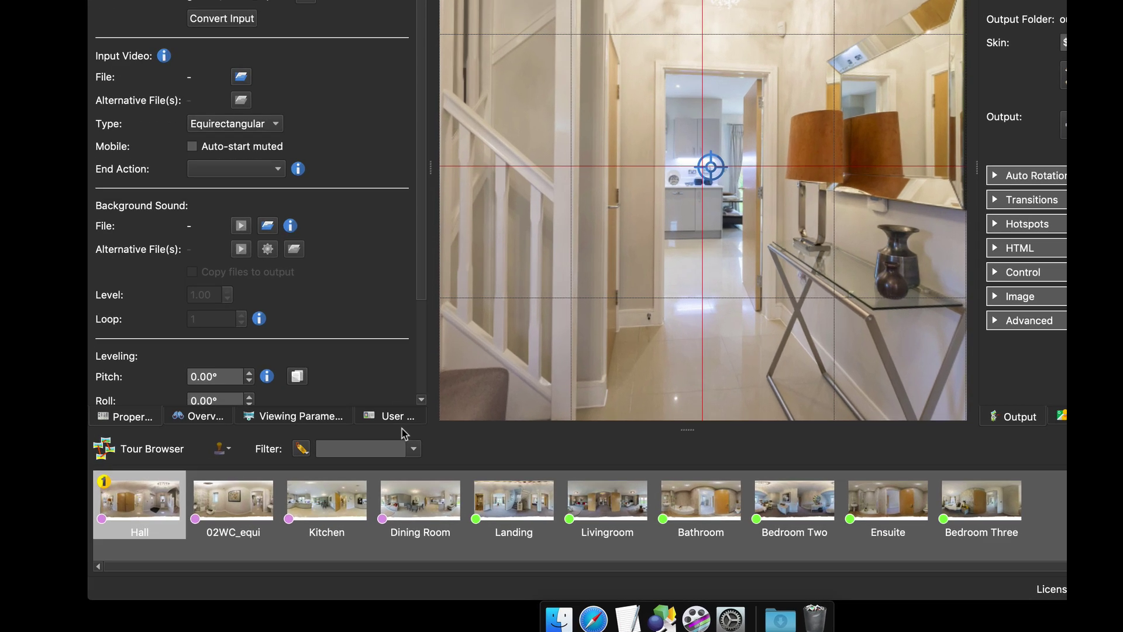
Check the tags of the Kitchen through Livingroom panoramas, then open skin.ggsk in the Skin Editor.
left_click(336, 459)
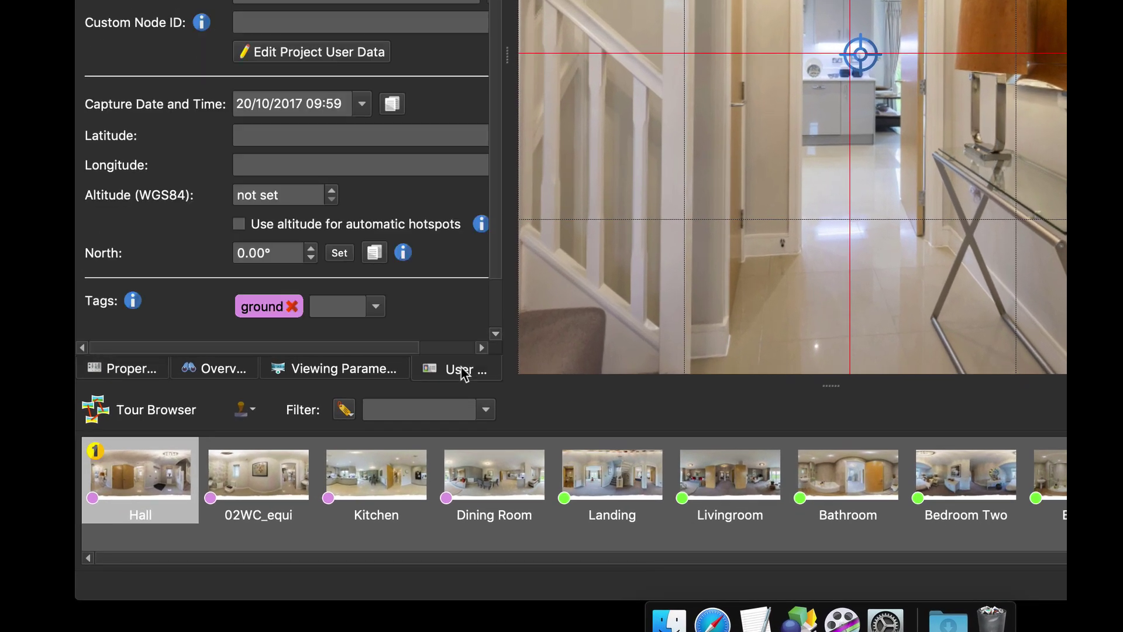
left_click(379, 483)
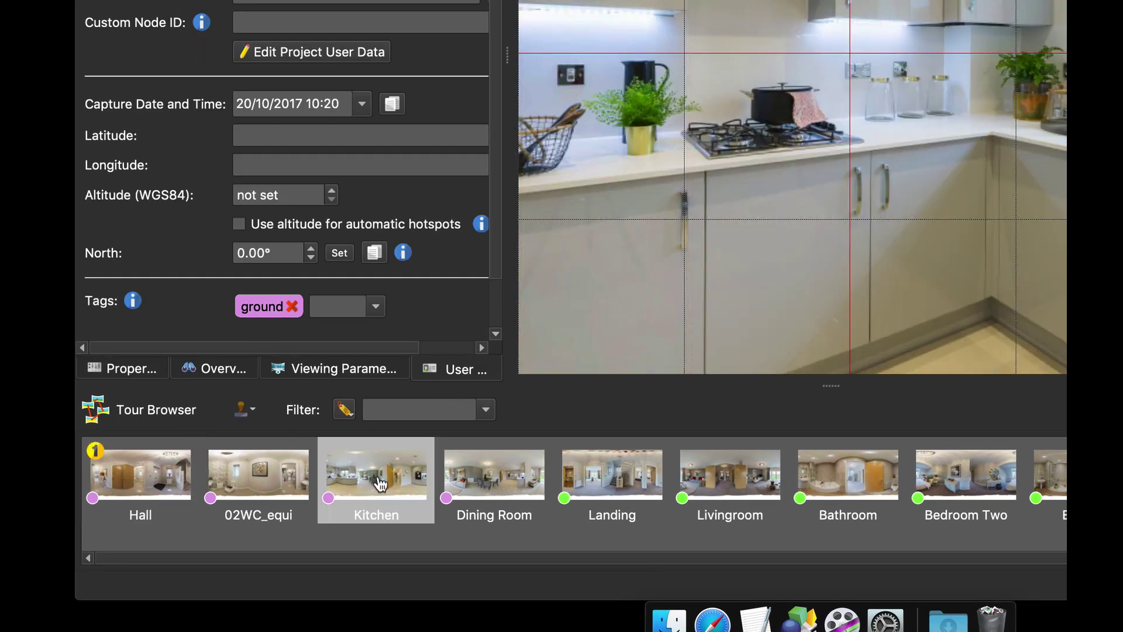
left_click(476, 490)
left_click(588, 489)
left_click(715, 485)
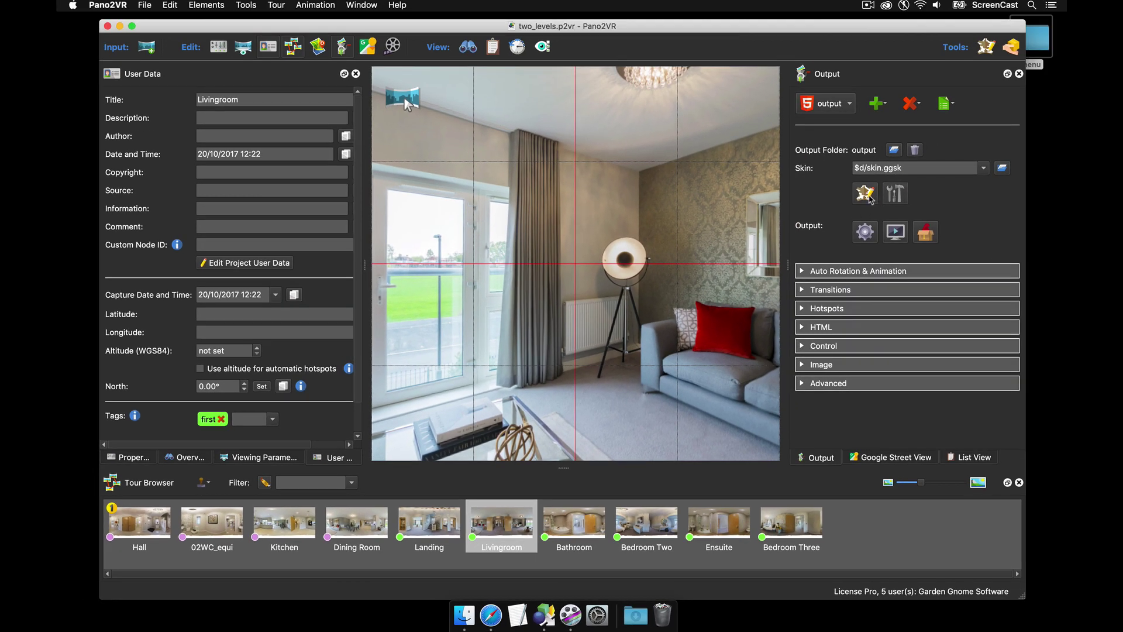
left_click(866, 194)
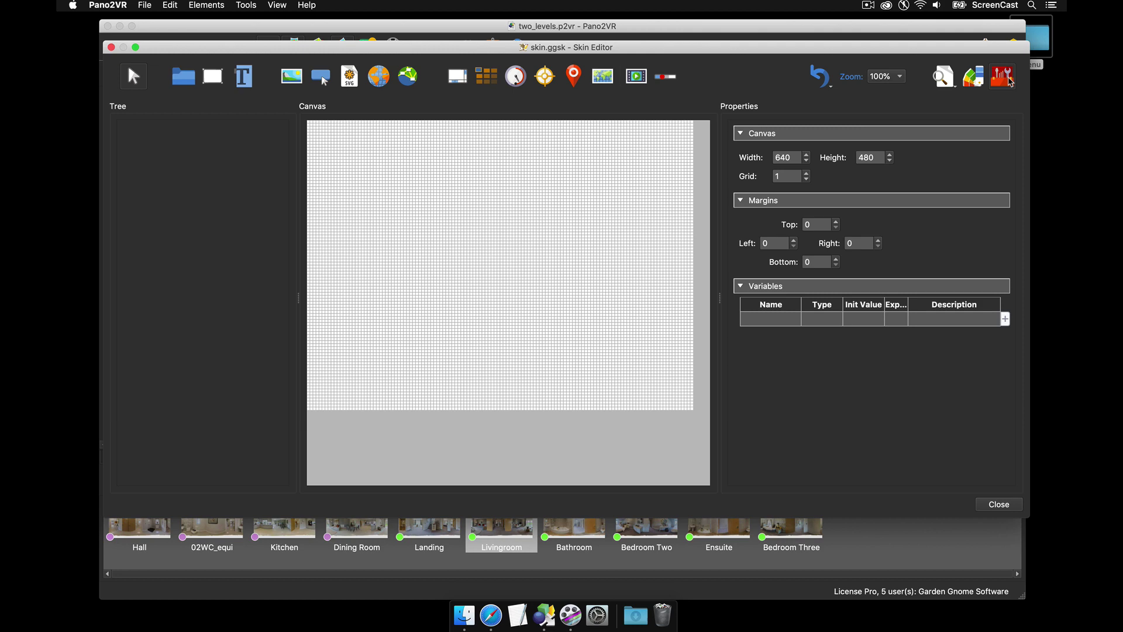
Filter components by the Thumbnail tag and insert 'Thumbnail Menu with Categories' into skin.ggsk.
left_click(1002, 76)
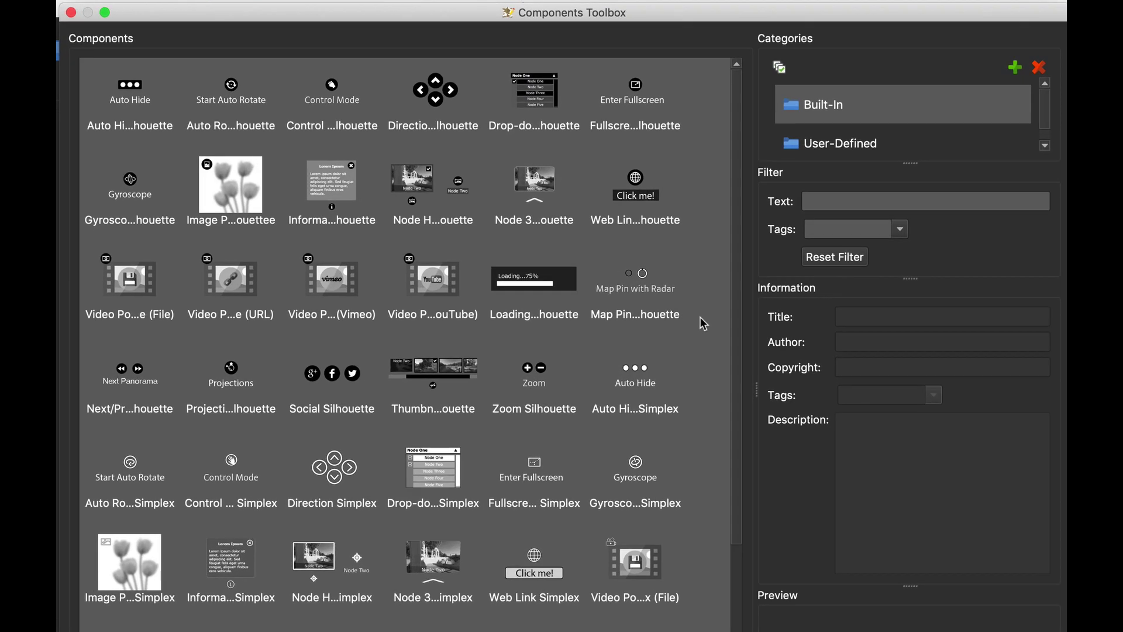
left_click(902, 229)
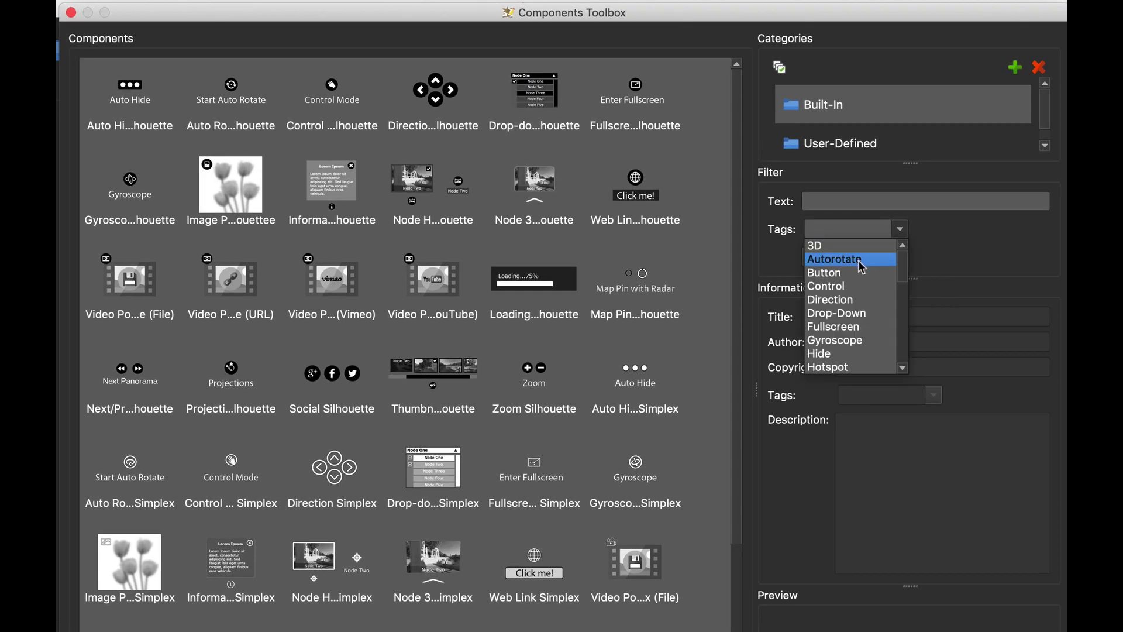
scroll(862, 263, "down", 5)
left_click(853, 326)
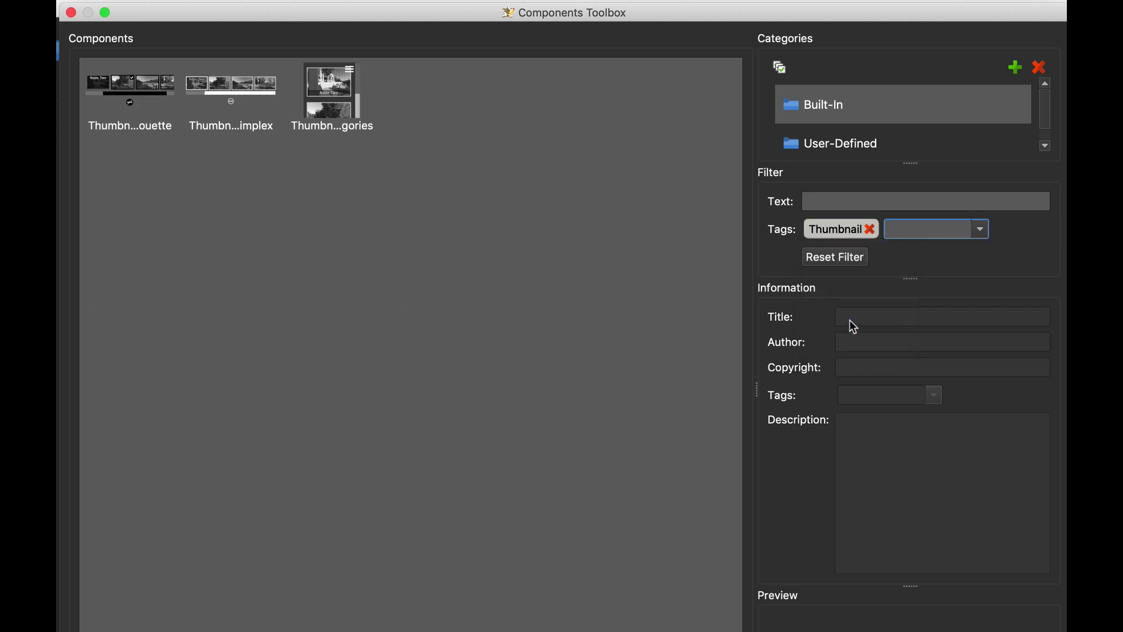
left_click(325, 112)
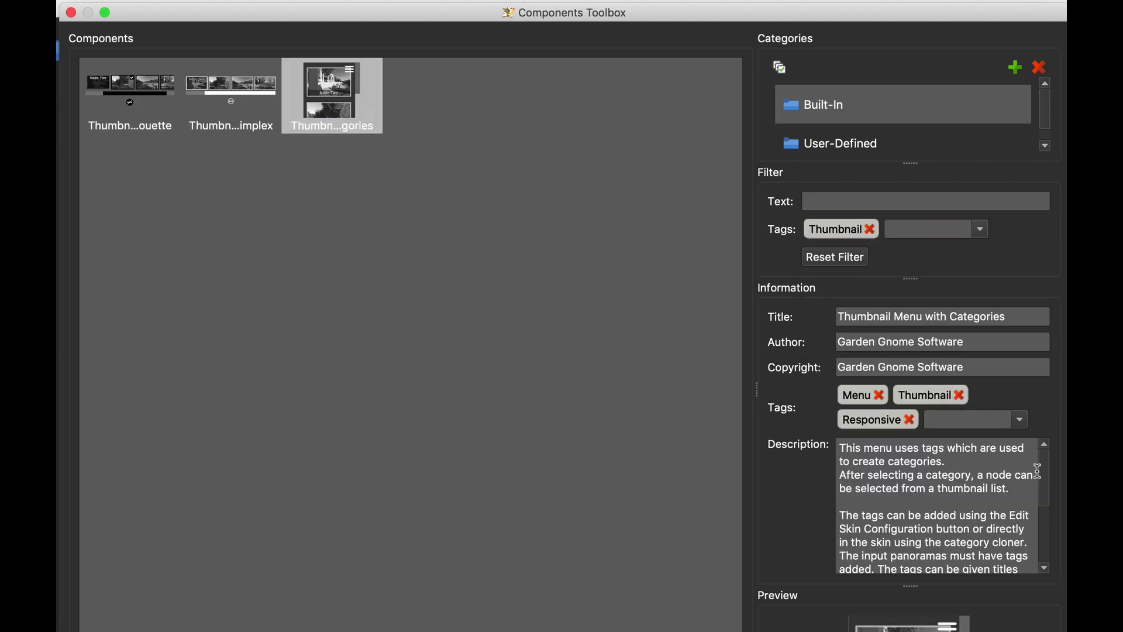
scroll(1038, 472, "down", 3)
scroll(1041, 501, "up", 3)
right_click(330, 105)
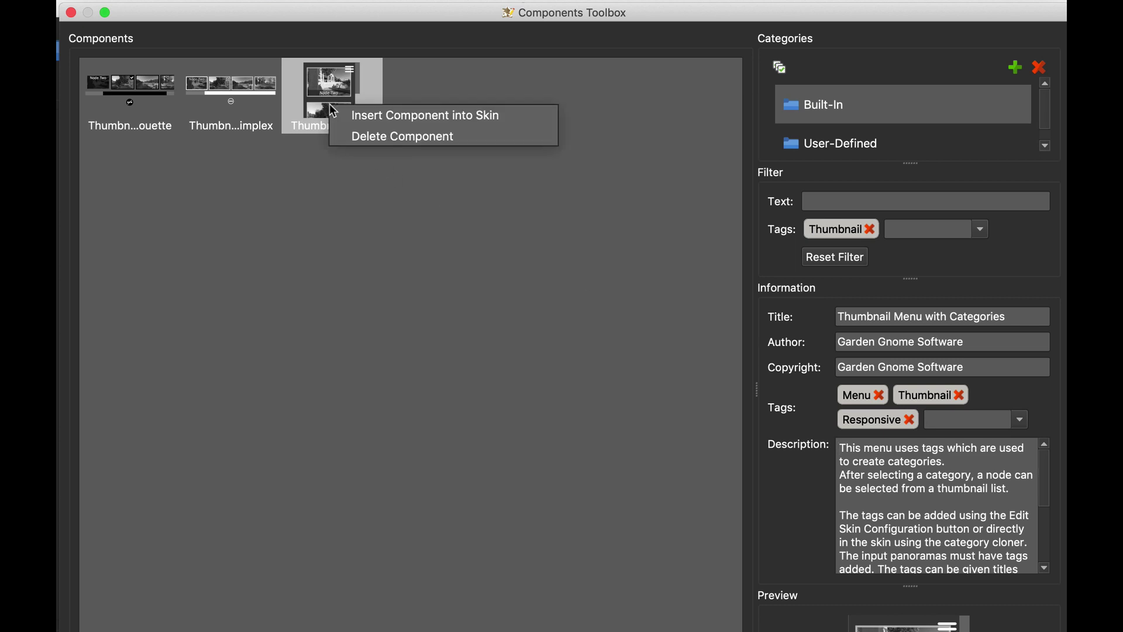
left_click(337, 193)
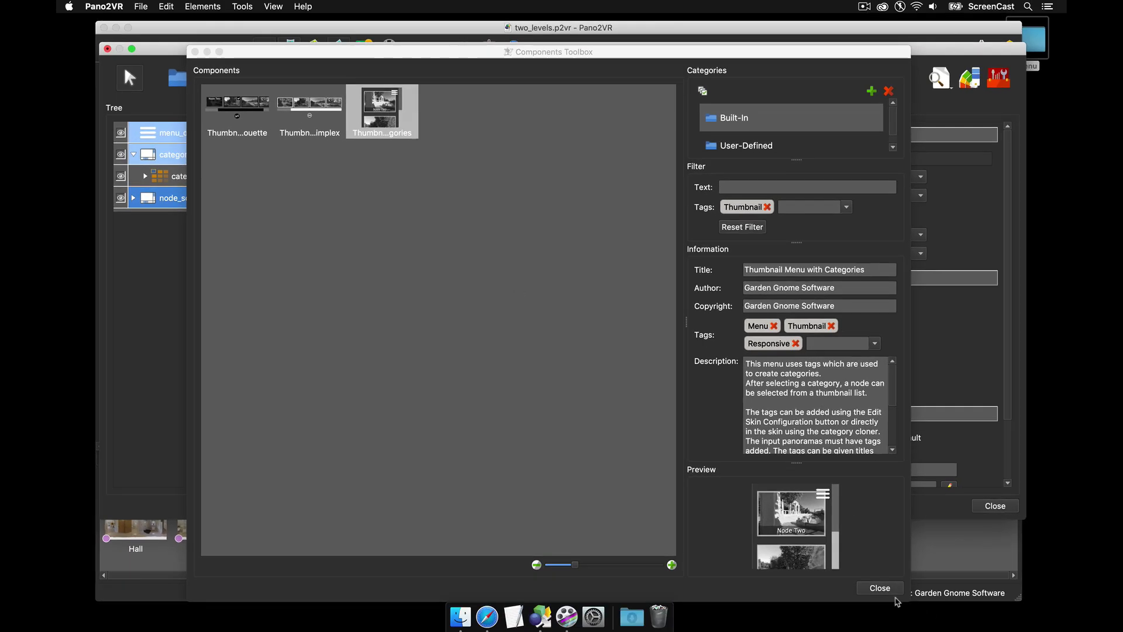
left_click(880, 590)
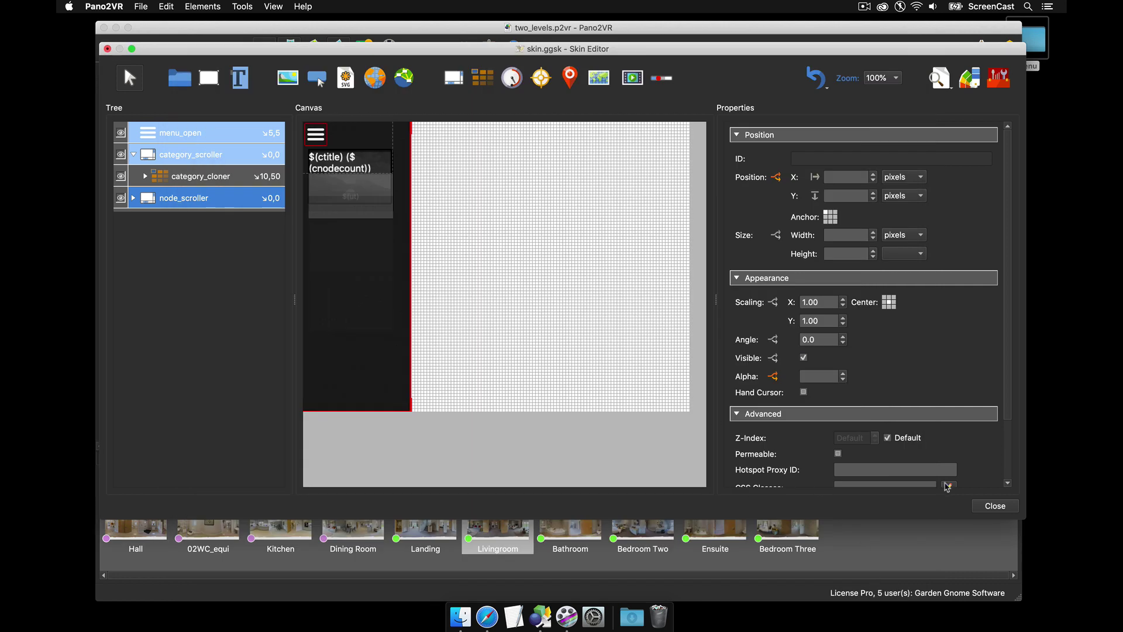
Save and close the skin editor, then regenerate the tour output, overwriting pano.xml.
left_click(991, 506)
left_click(636, 292)
left_click(861, 233)
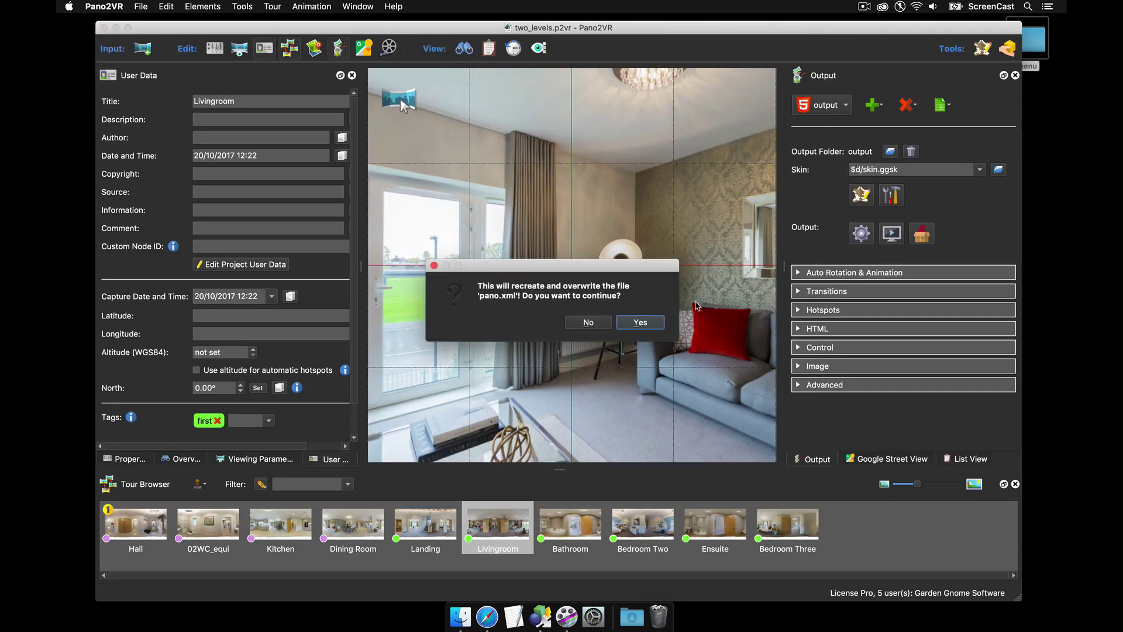
left_click(640, 323)
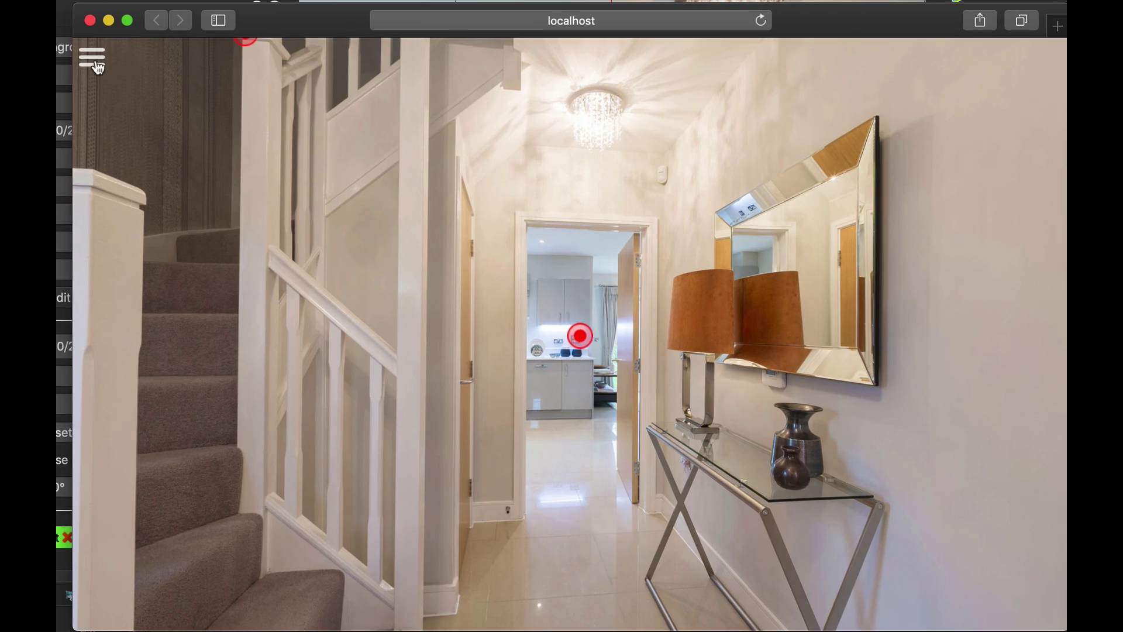
Open the tour's menu and browse the room thumbnails in the All (10) category.
left_click(98, 68)
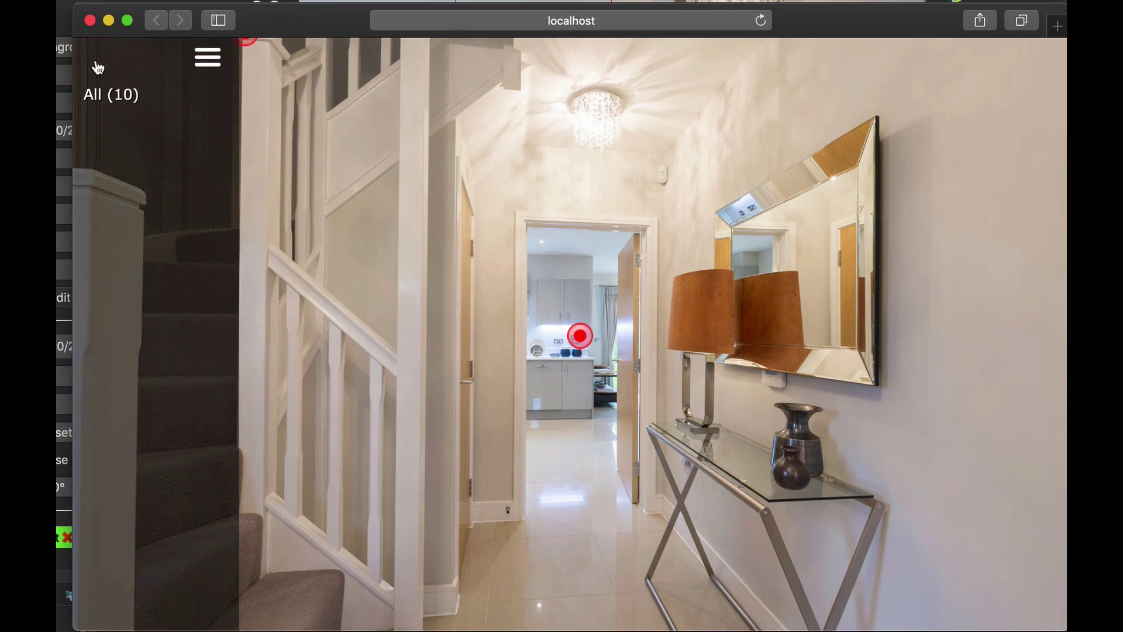
left_click(213, 65)
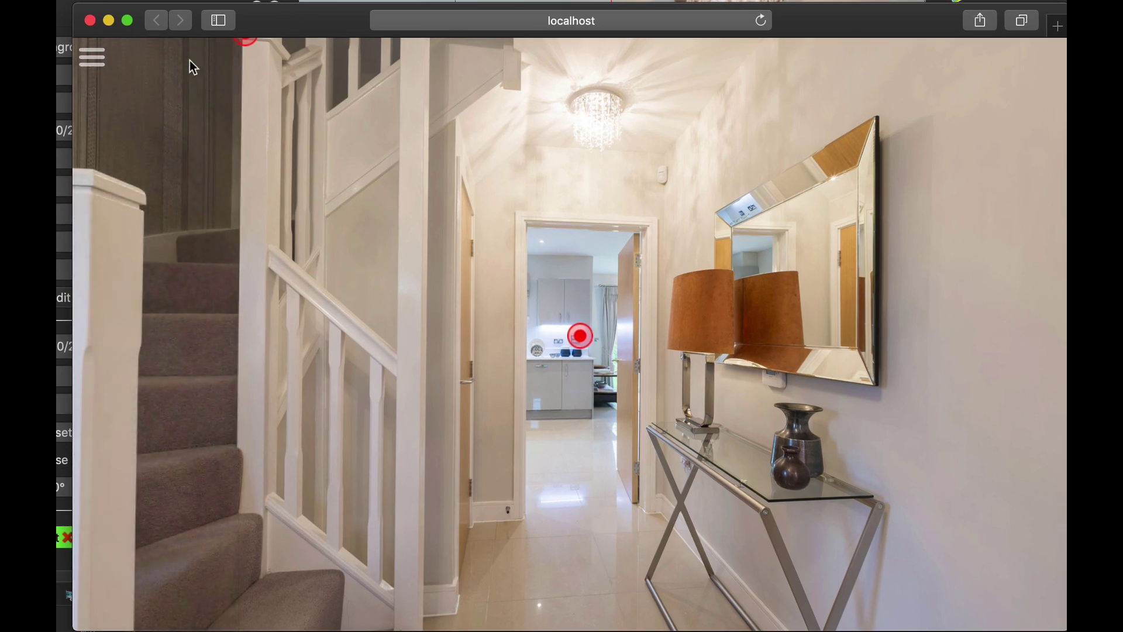
left_click(94, 68)
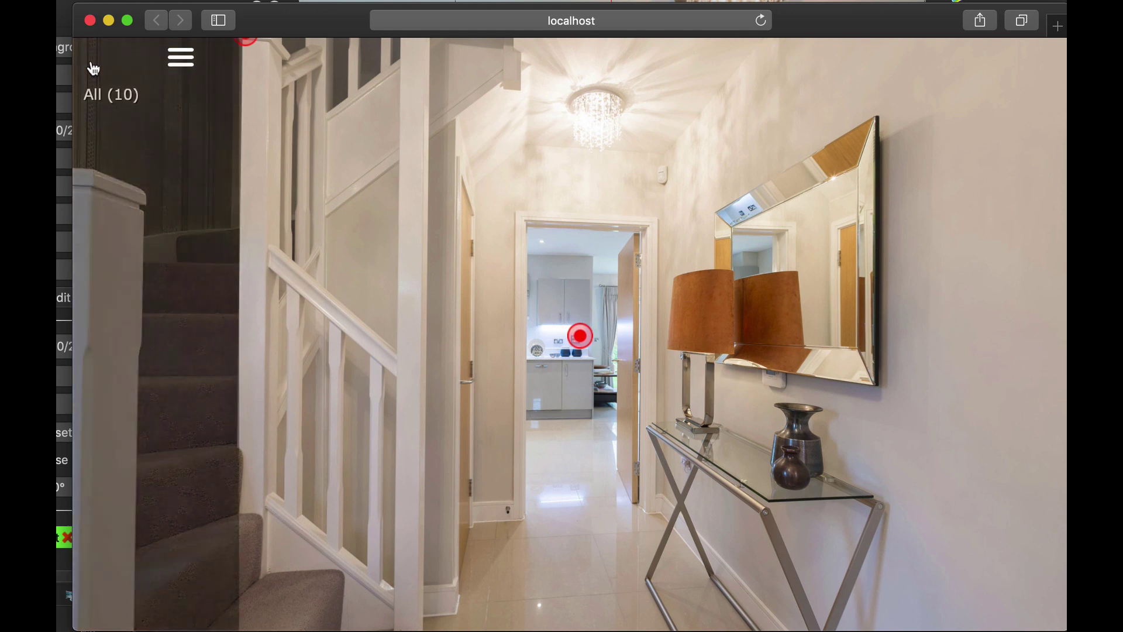
left_click(127, 104)
scroll(140, 242, "down", 5)
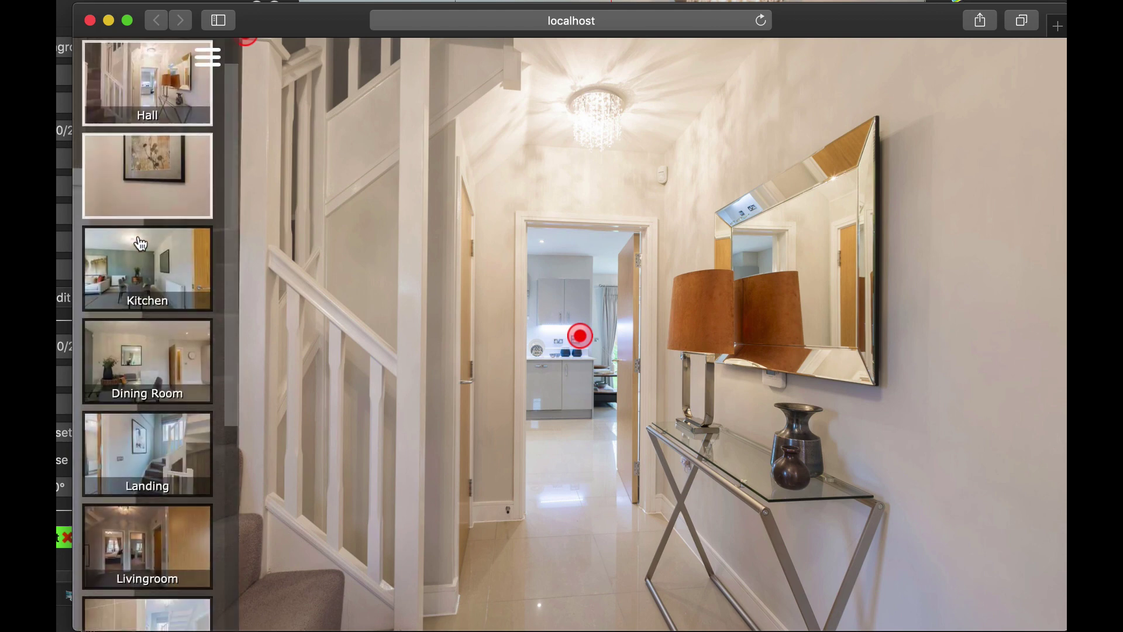
scroll(140, 243, "up", 3)
scroll(140, 242, "down", 3)
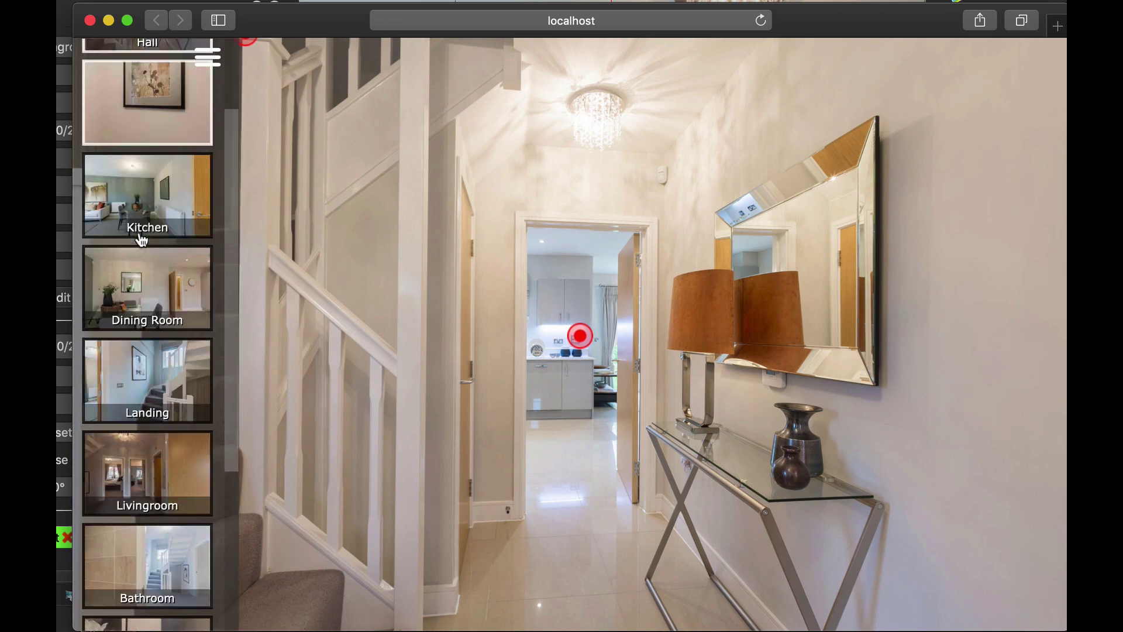
Shrink the Safari window and return to the menu's category list.
left_click_drag(228, 356, 224, 276)
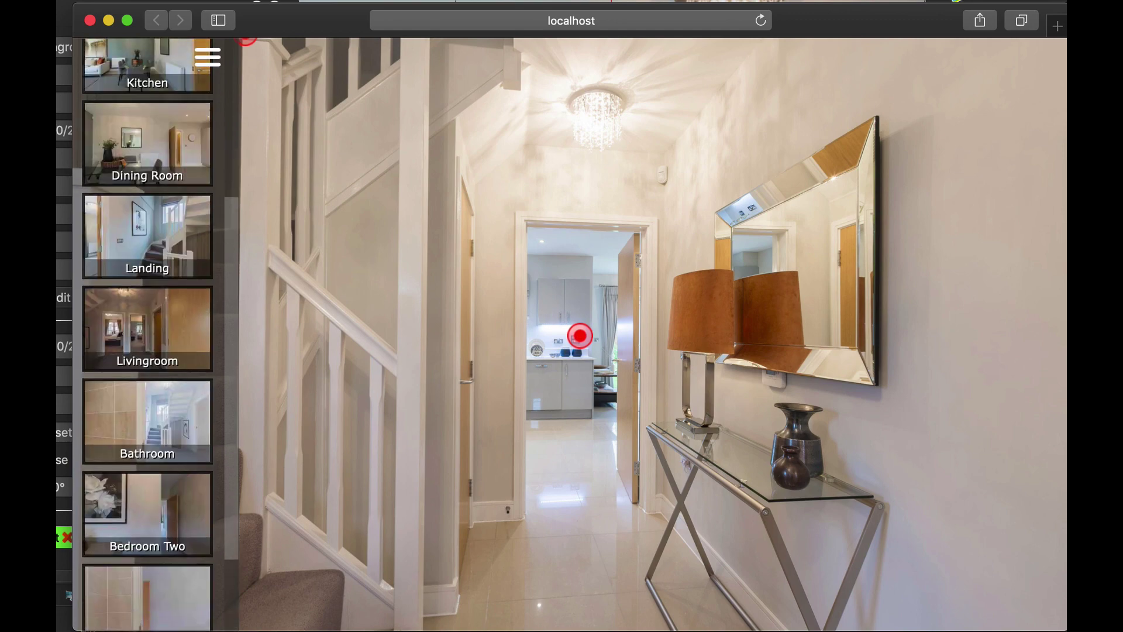
left_click_drag(1061, 625, 981, 620)
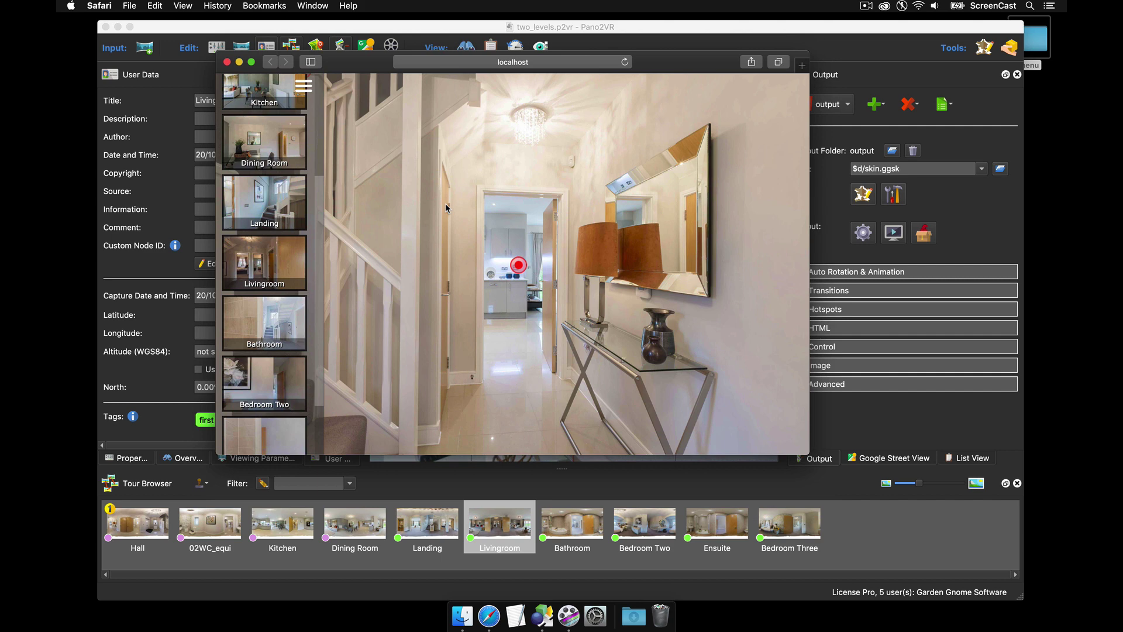
left_click(303, 86)
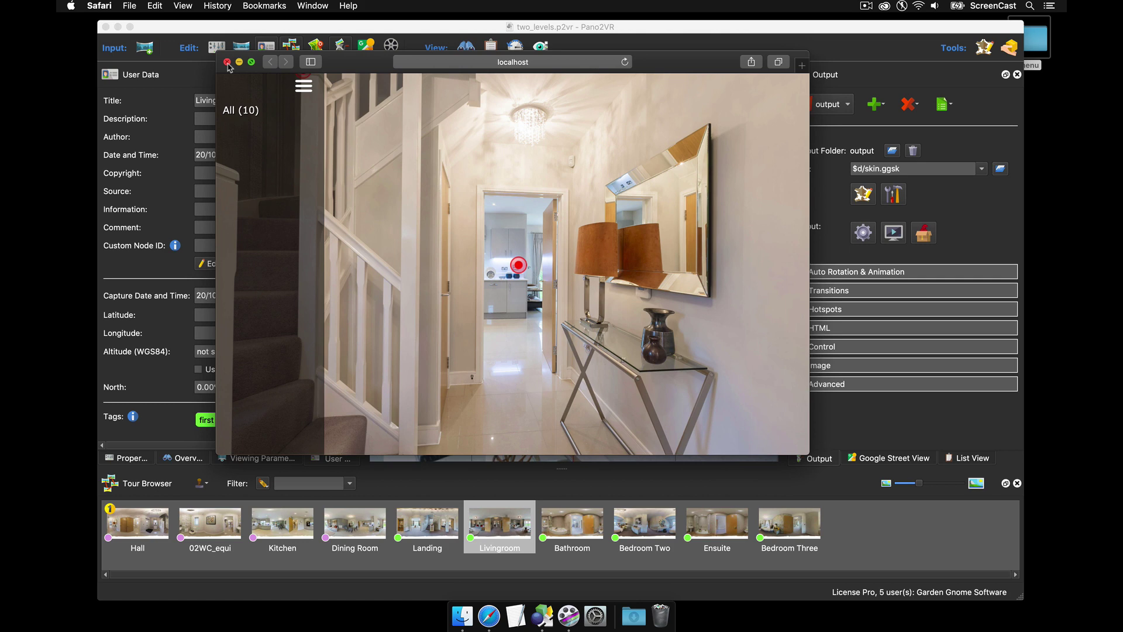
In the skin configuration, map the ground tag to the menu category 'Ground Floor'.
left_click(228, 62)
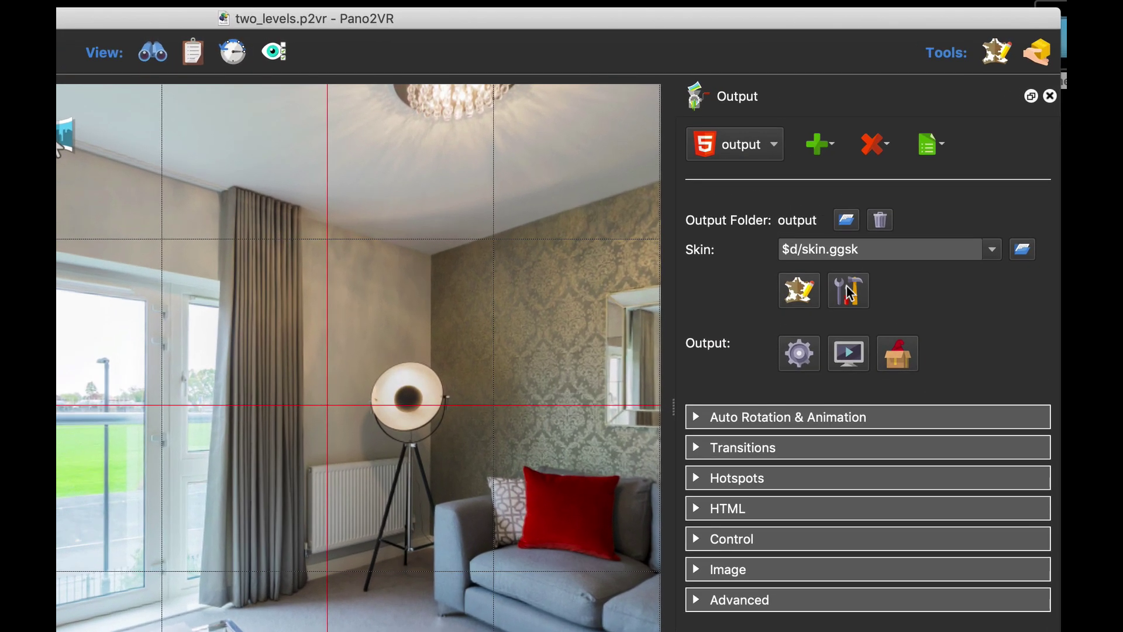
left_click(849, 291)
left_click_drag(389, 313, 344, 195)
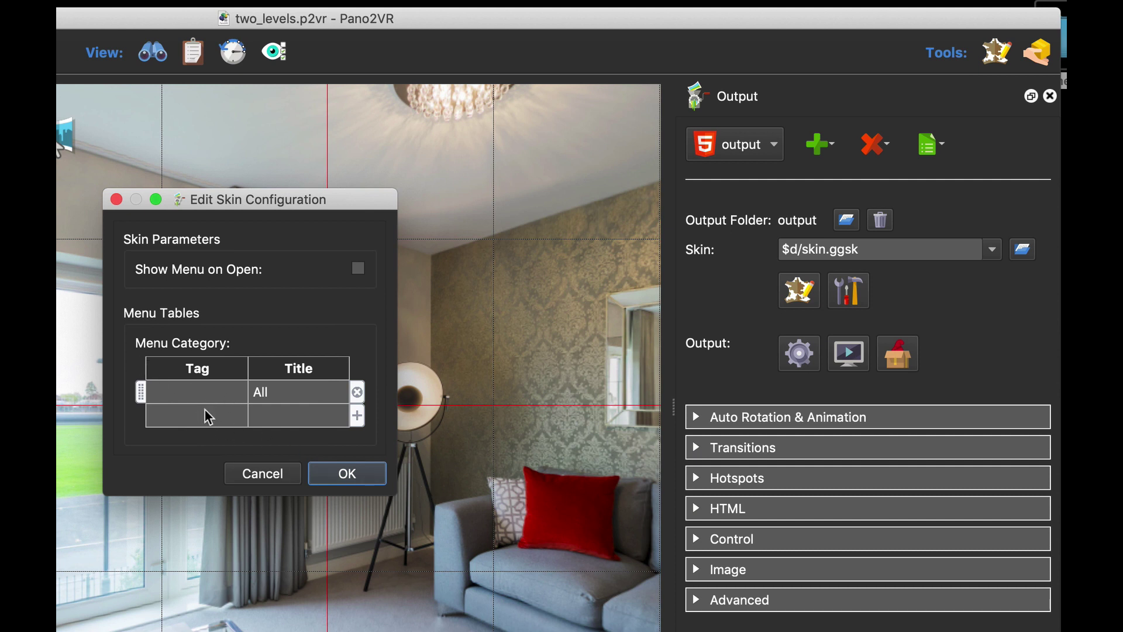
left_click(211, 392)
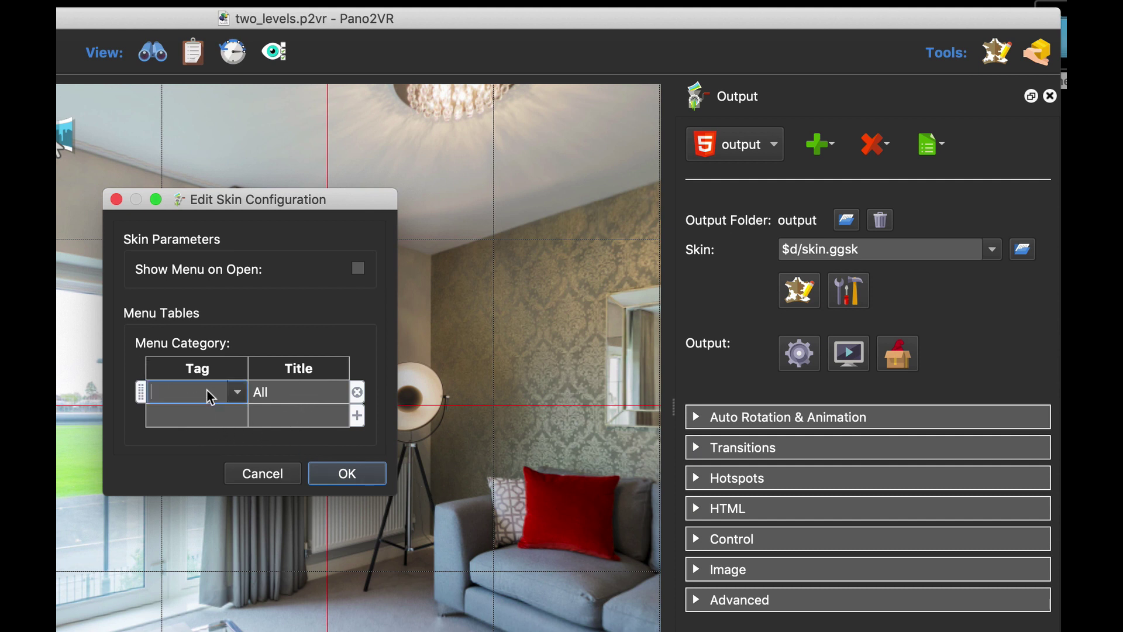
left_click(235, 392)
left_click(210, 427)
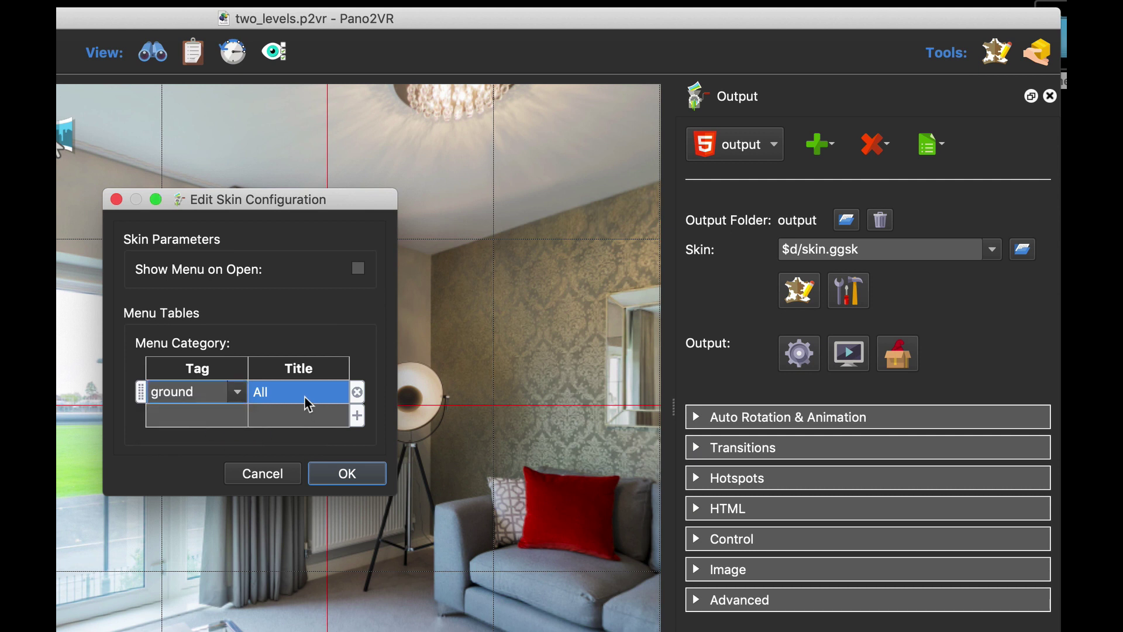
double_click(286, 392)
type("G")
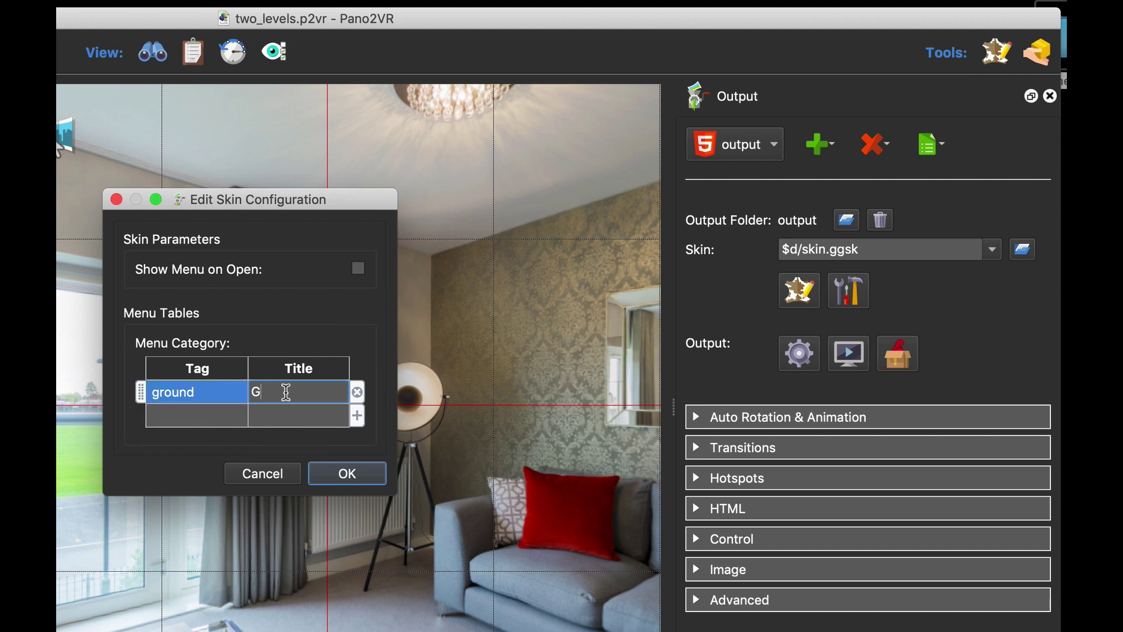
type("round Floor")
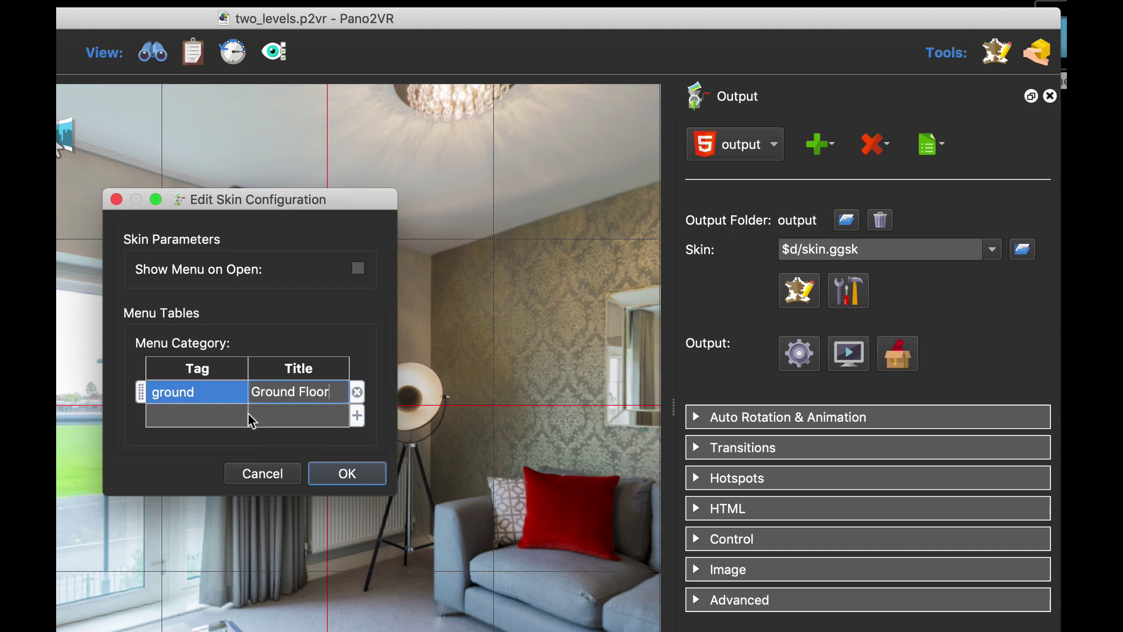
Add a second category row mapping the first tag to 'First Floor'.
left_click(227, 426)
left_click(231, 415)
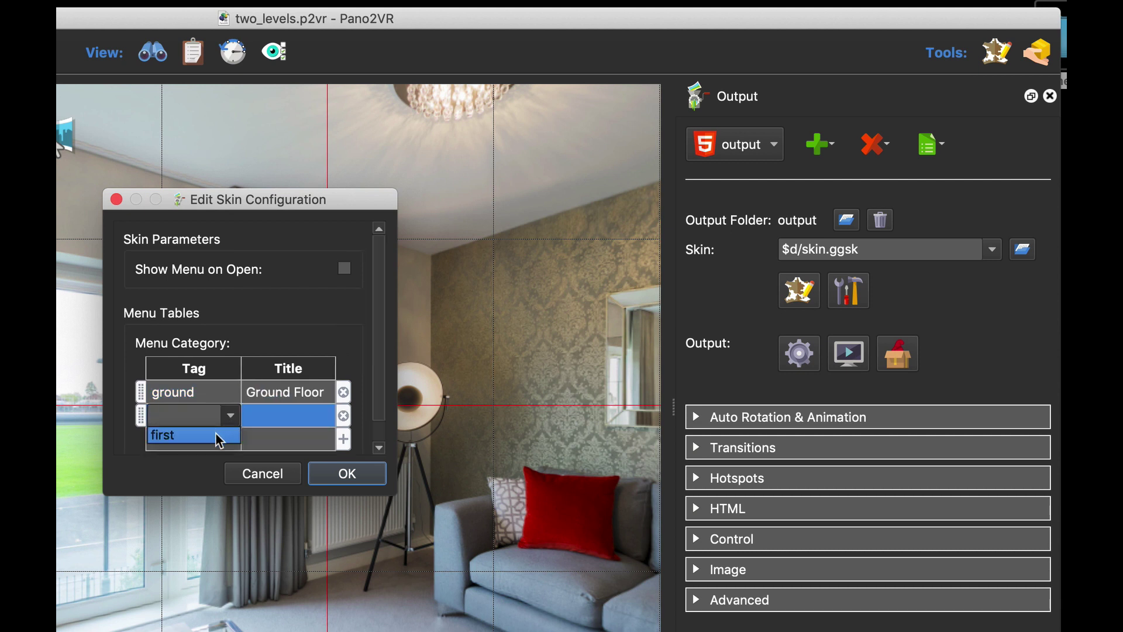
left_click(221, 435)
left_click(286, 413)
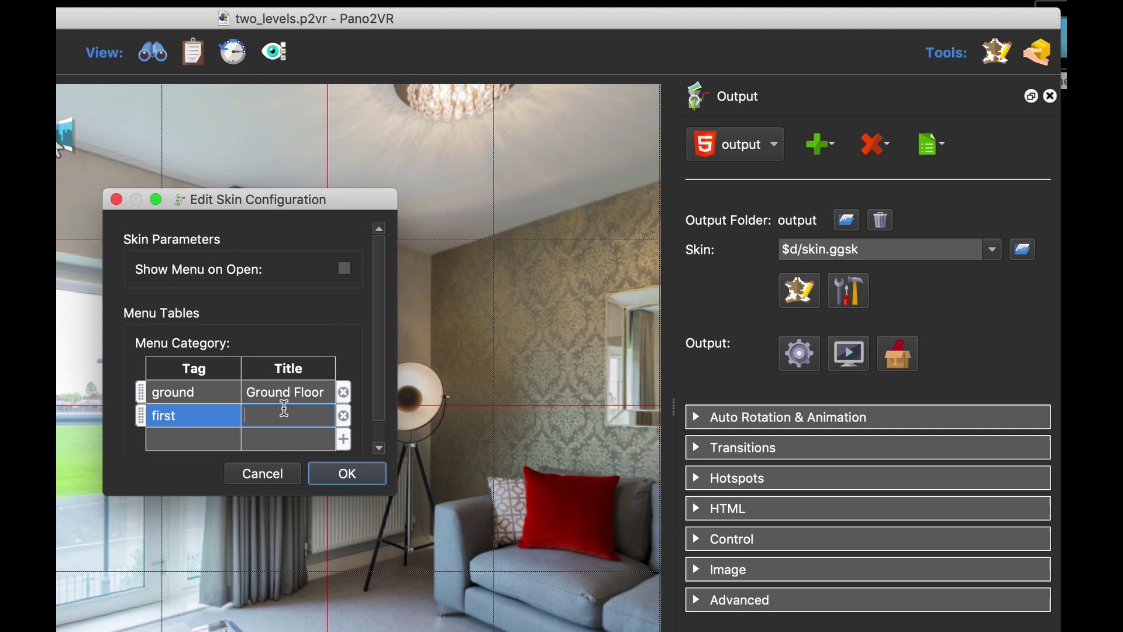
type("First Floor")
Apply the skin configuration and rebuild the tour output, overwriting the existing files.
left_click(356, 479)
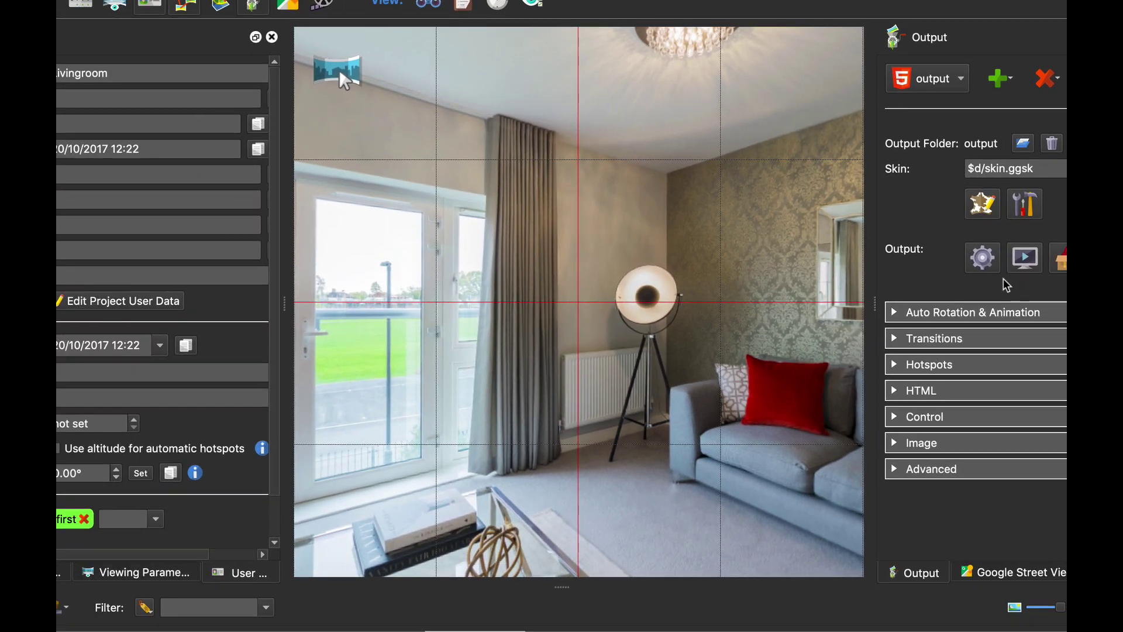
left_click(983, 257)
left_click(695, 385)
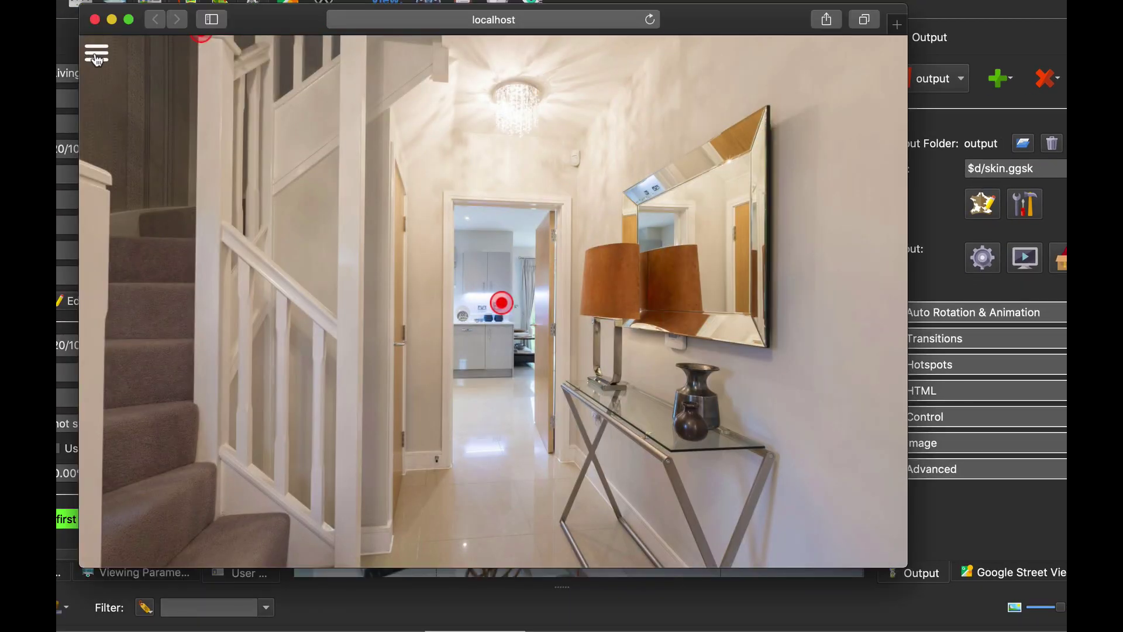
In Safari's menu, browse the Ground Floor (4) and First Floor (6) room thumbnails.
left_click(95, 54)
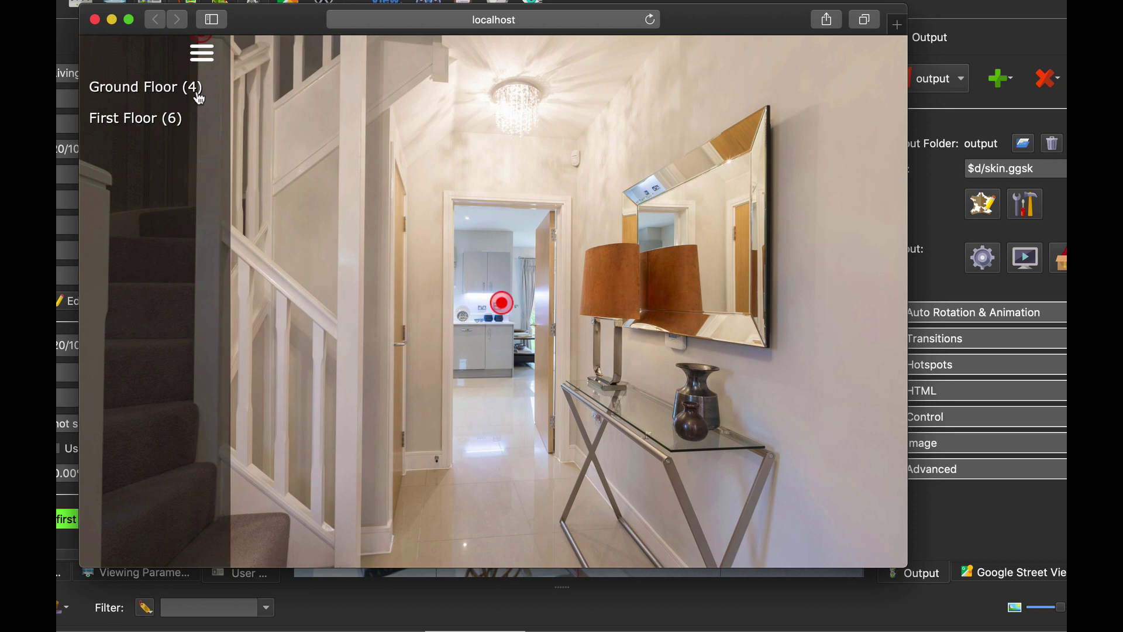
left_click(163, 89)
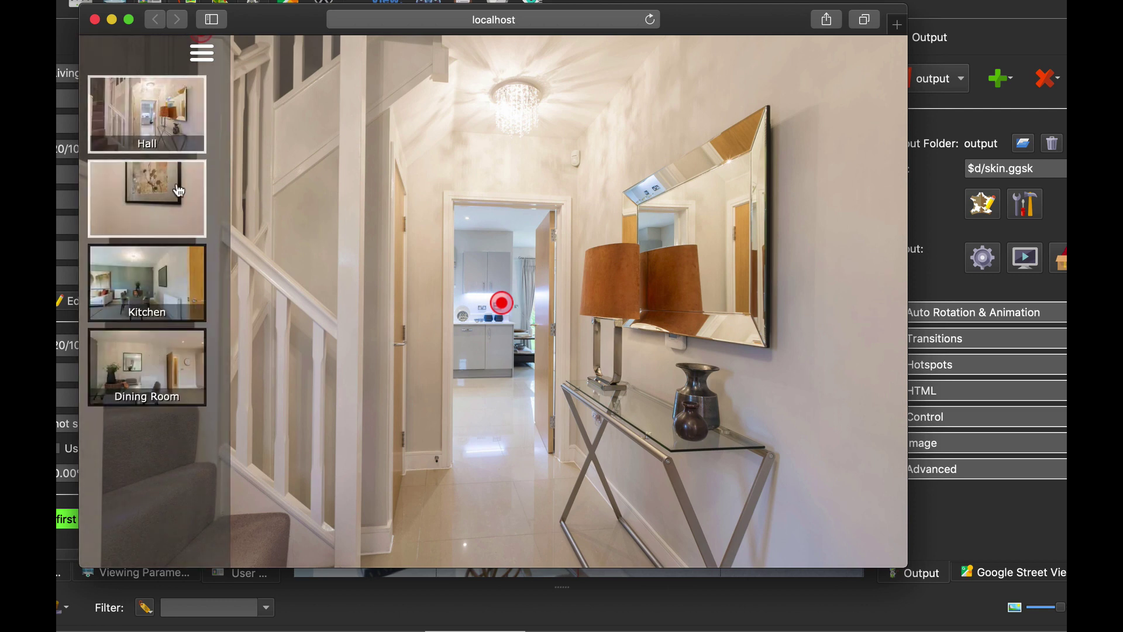
left_click(204, 60)
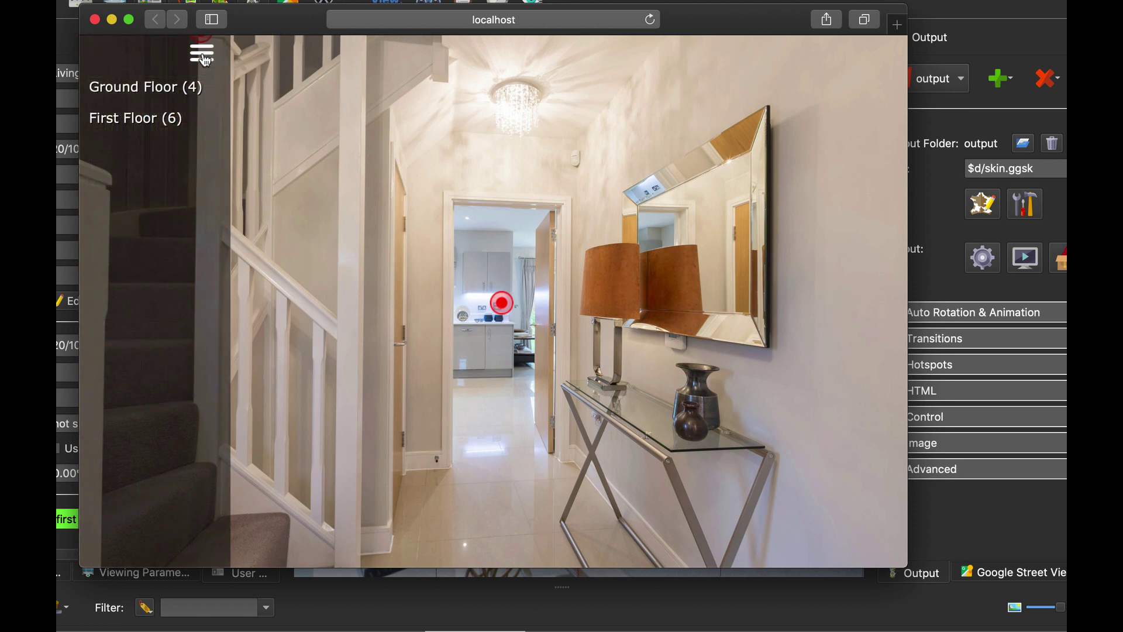
left_click(148, 122)
scroll(223, 238, "down", 1)
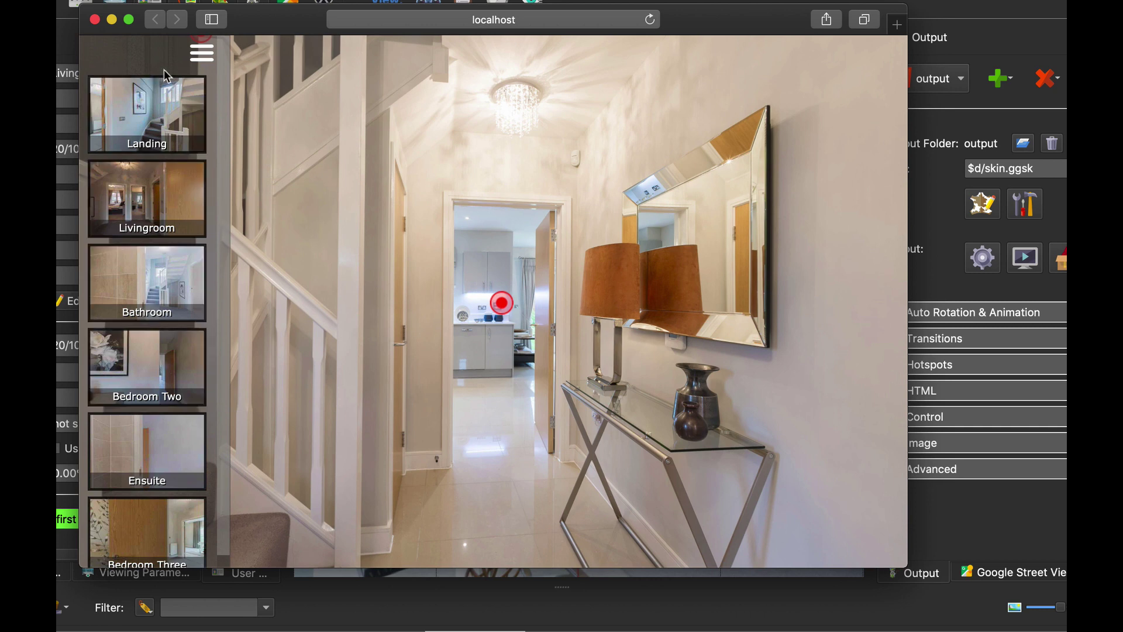
left_click(195, 61)
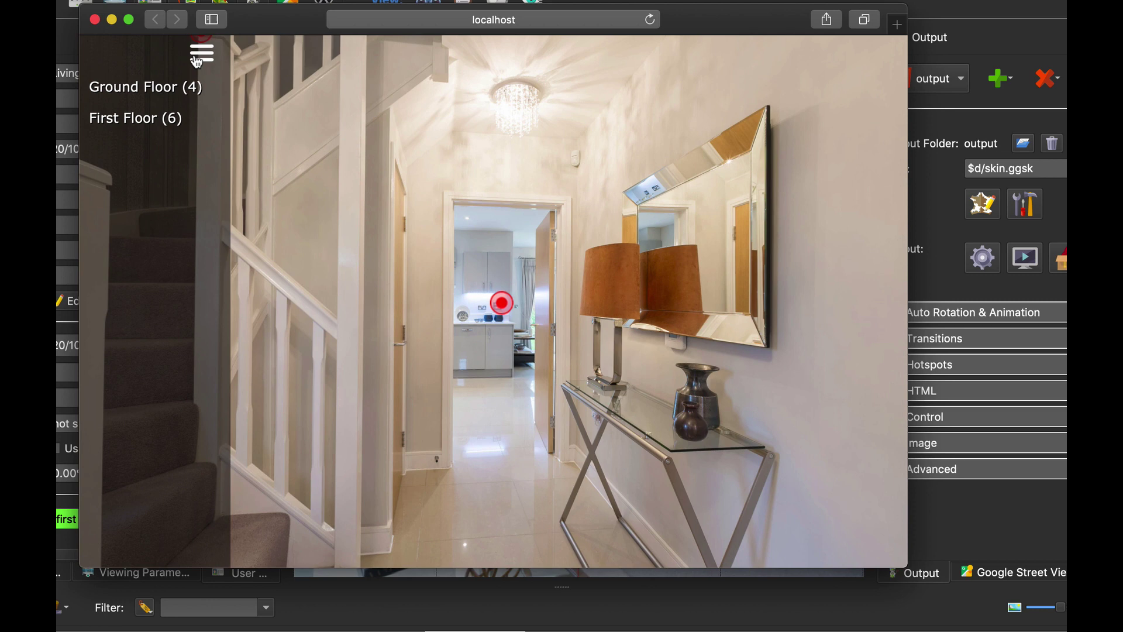
Tour the Ground Floor Kitchen and Hall, go up to the Landing, then close the preview.
left_click(150, 90)
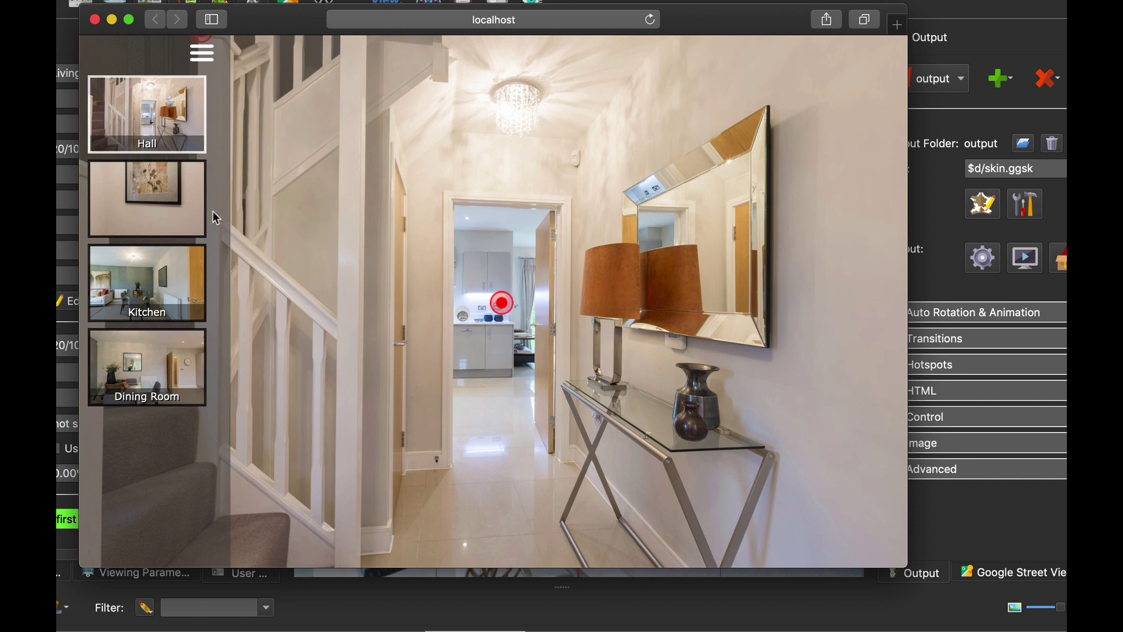
left_click(501, 302)
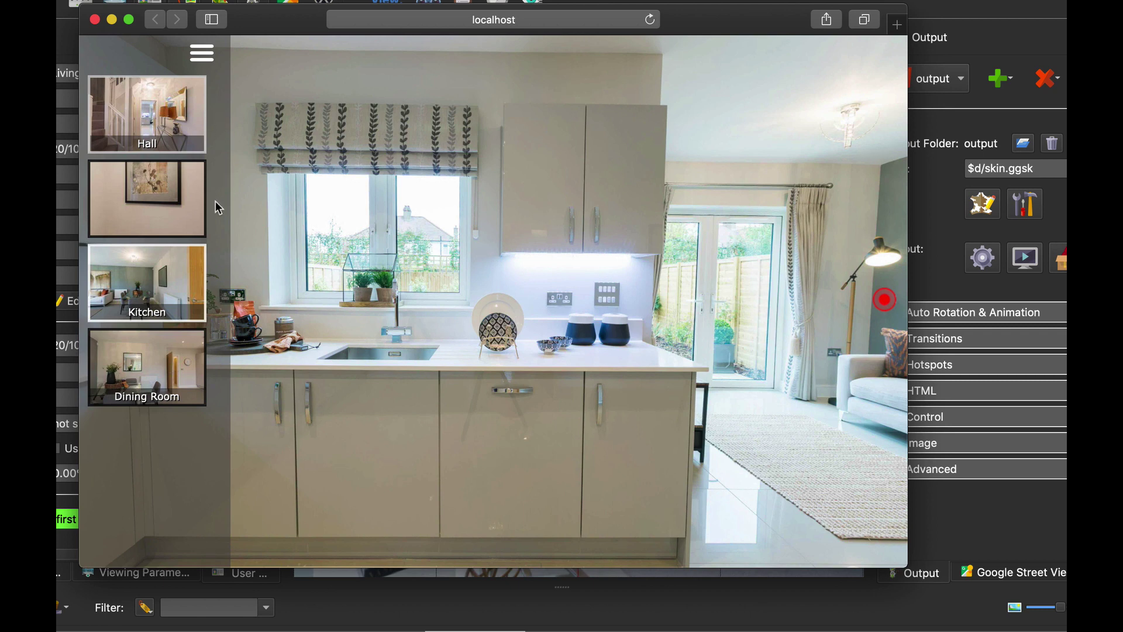
left_click(185, 144)
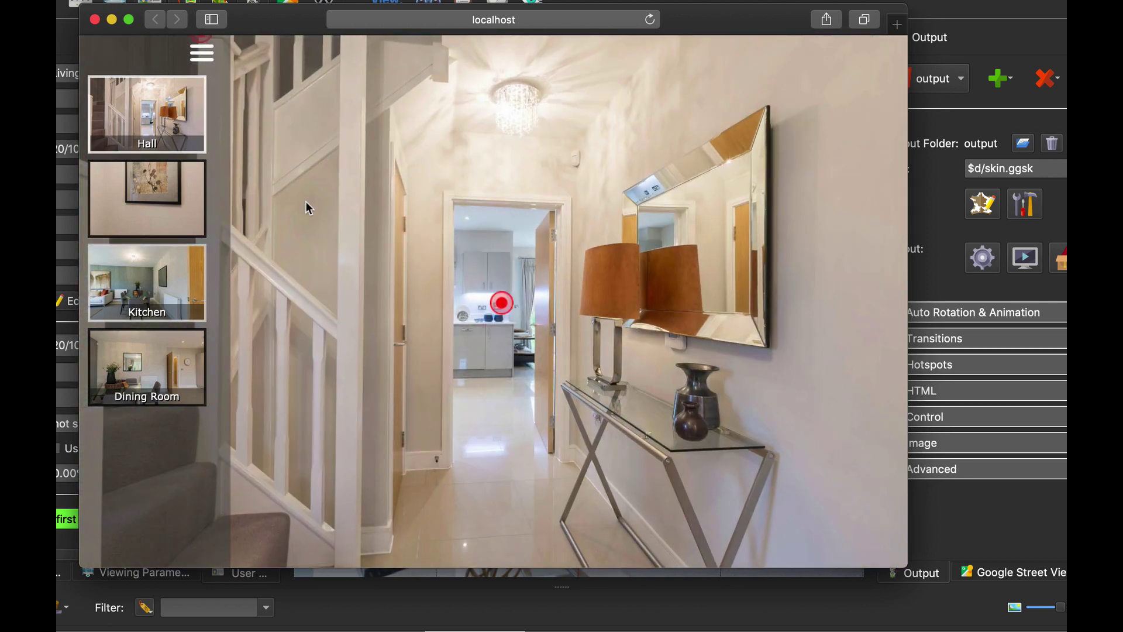
left_click_drag(374, 185, 516, 264)
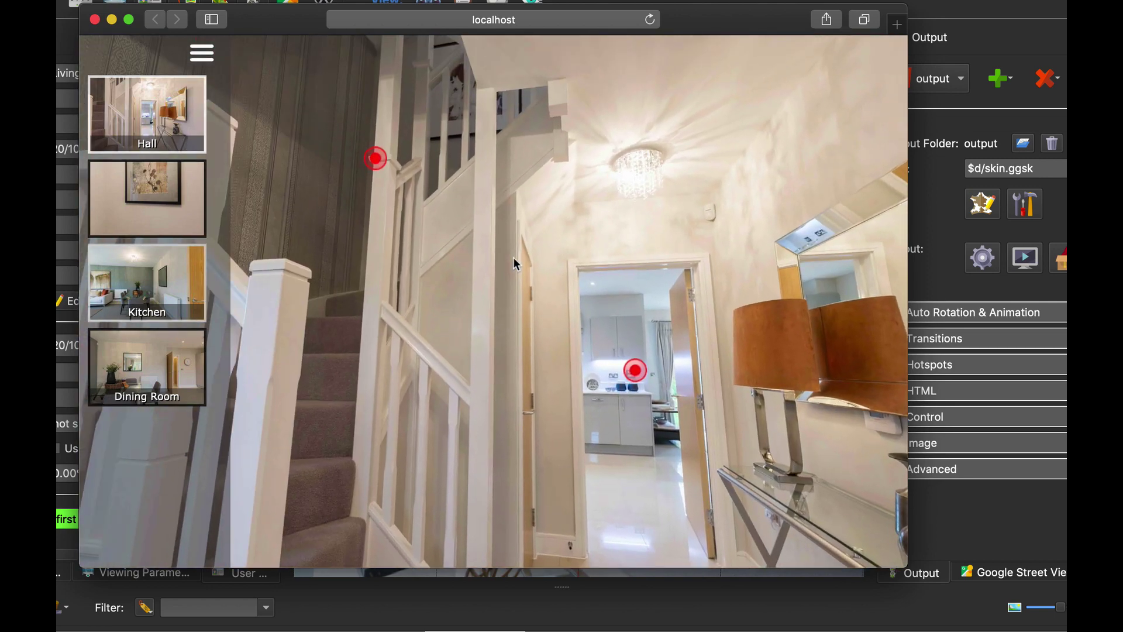
left_click(375, 162)
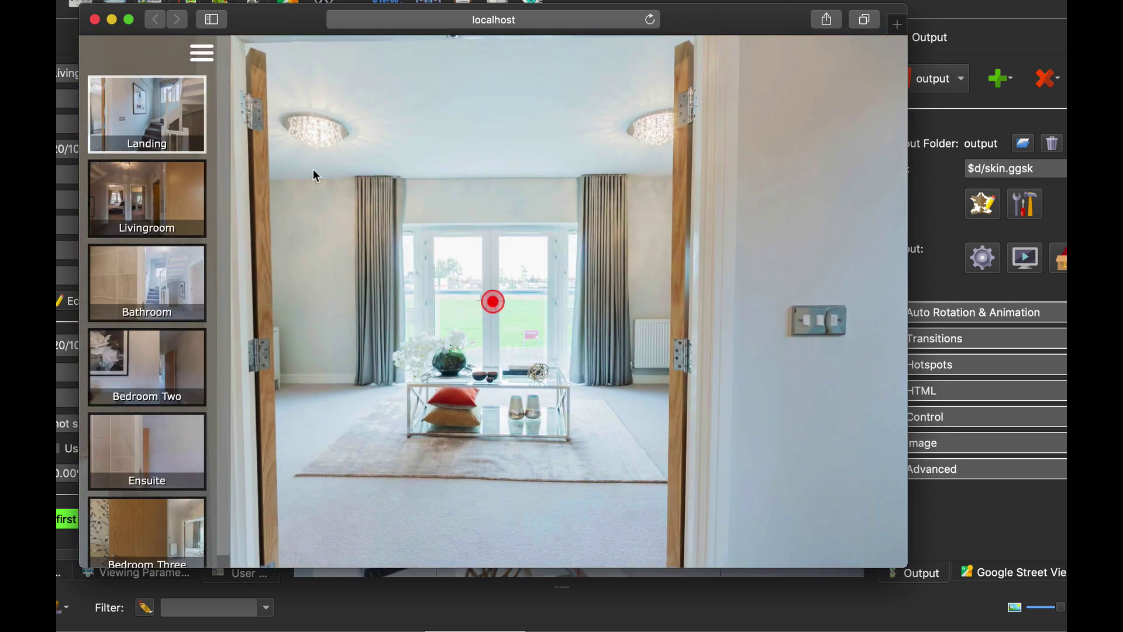
left_click_drag(313, 170, 492, 241)
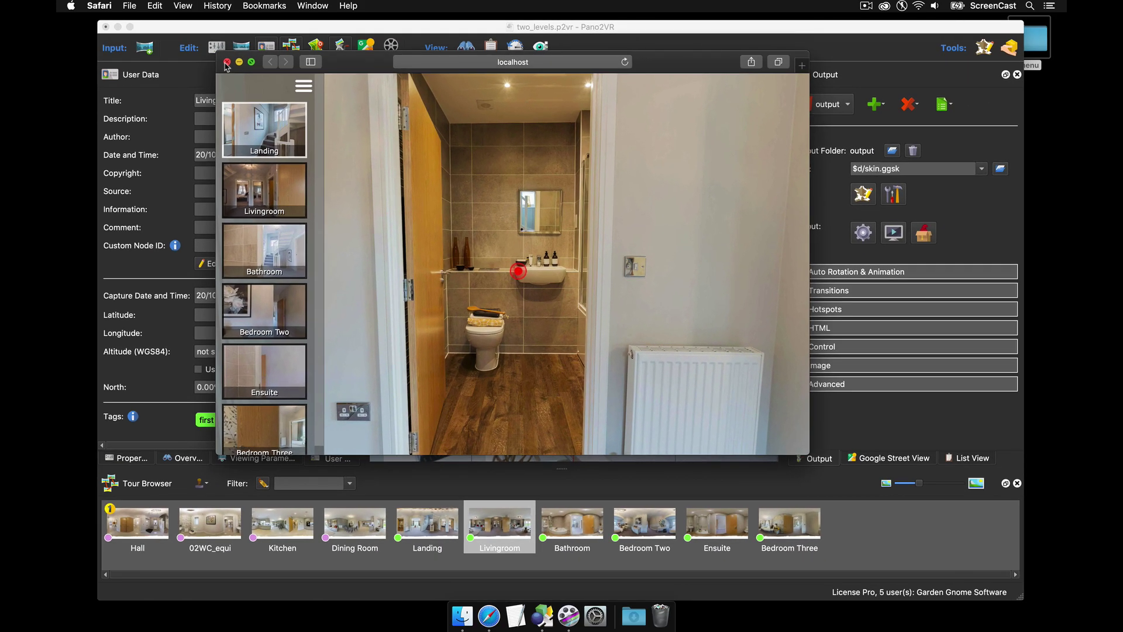
left_click(94, 19)
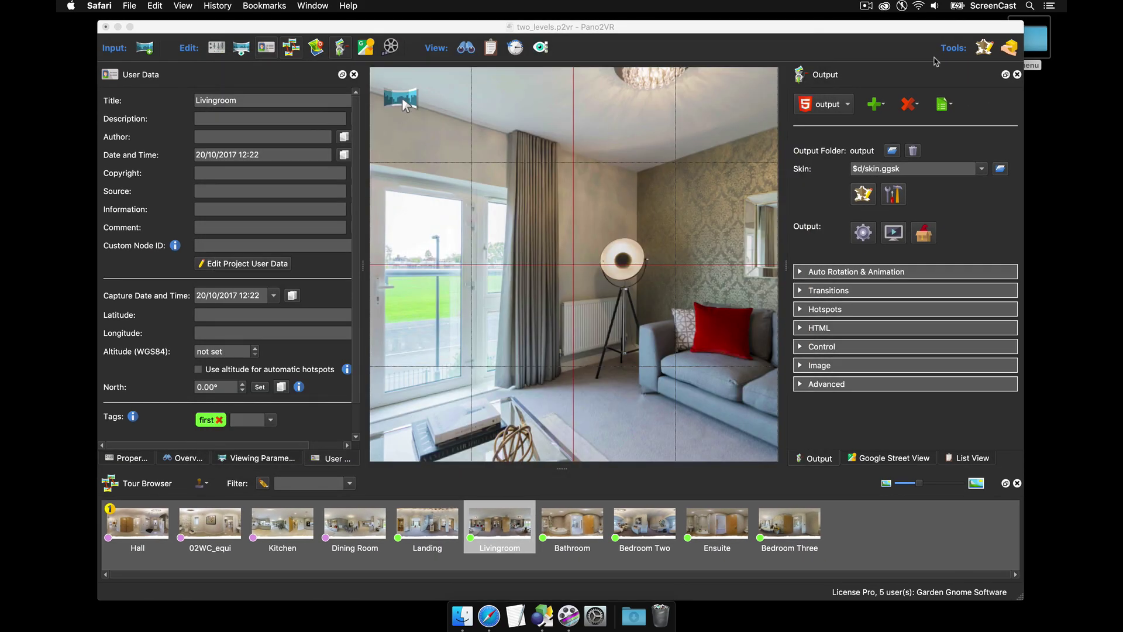
Drag the 'second' folder's panoramas from Finder into the tour and scroll to them in the Tour Browser.
double_click(1042, 45)
left_click_drag(756, 175, 638, 398)
left_click(349, 94)
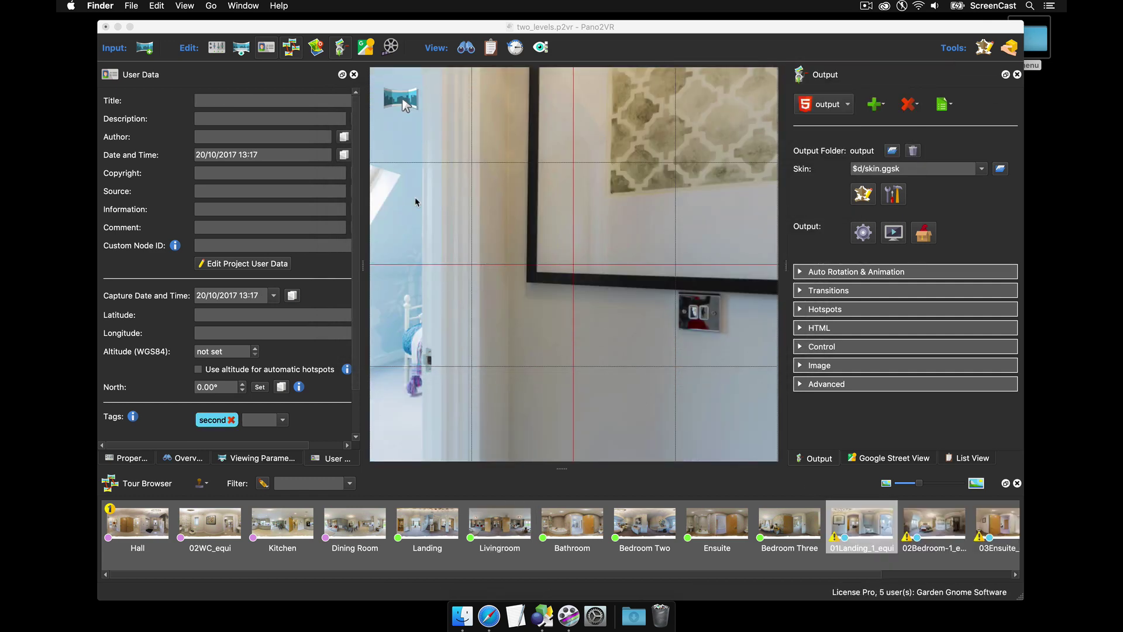
left_click_drag(784, 578, 954, 579)
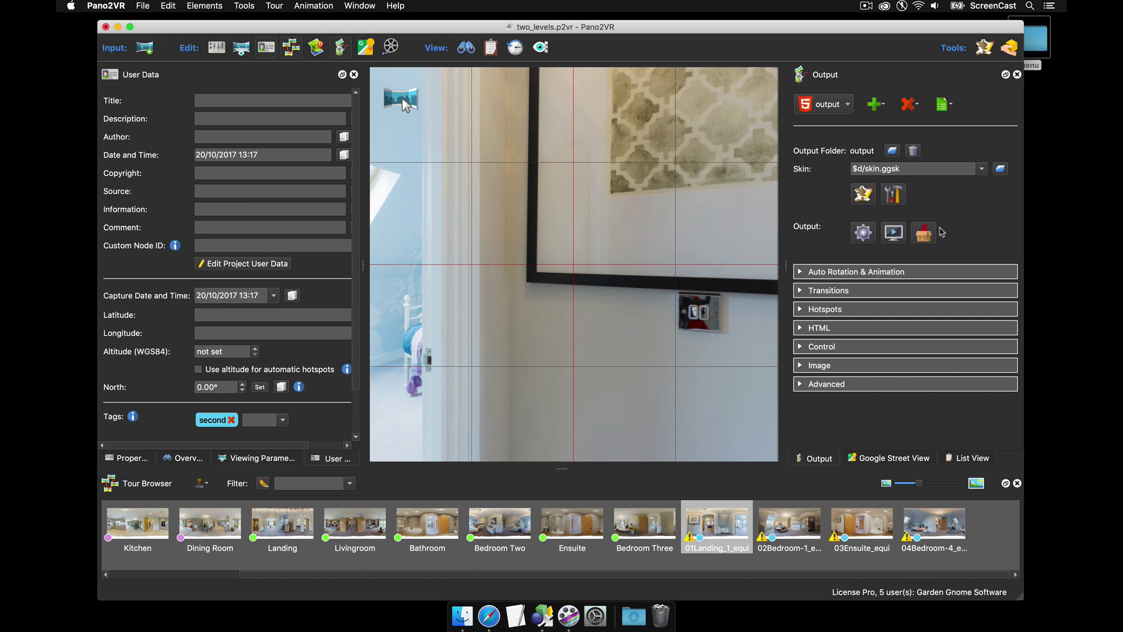
Add a third menu category mapping the second tag to 'Second Floor' and confirm.
left_click(899, 201)
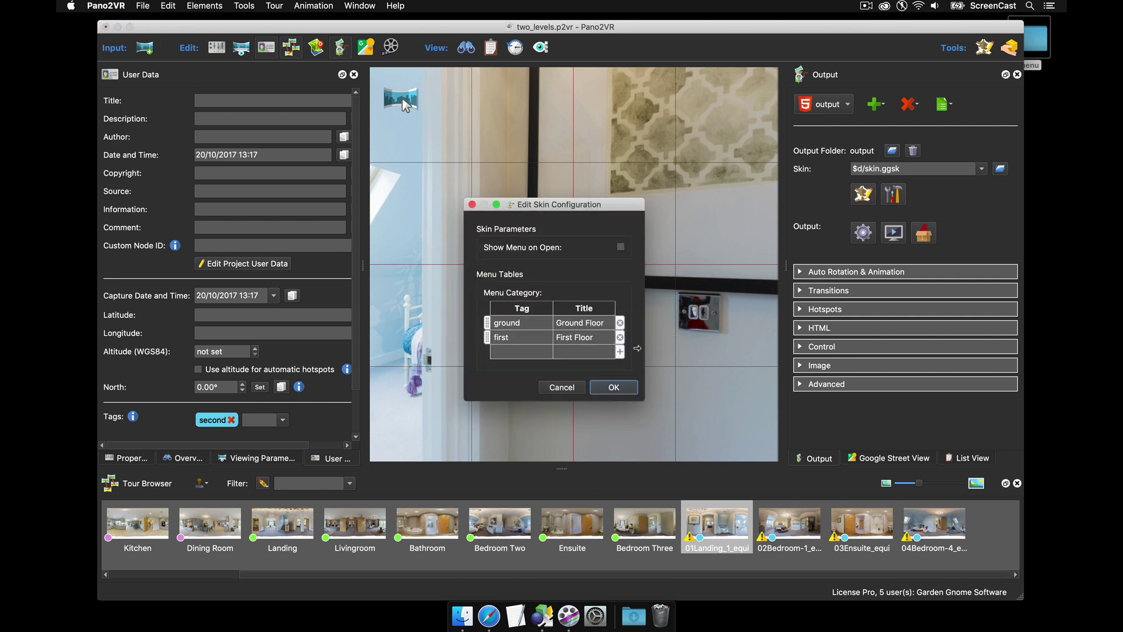
left_click(529, 351)
left_click(529, 352)
left_click(542, 354)
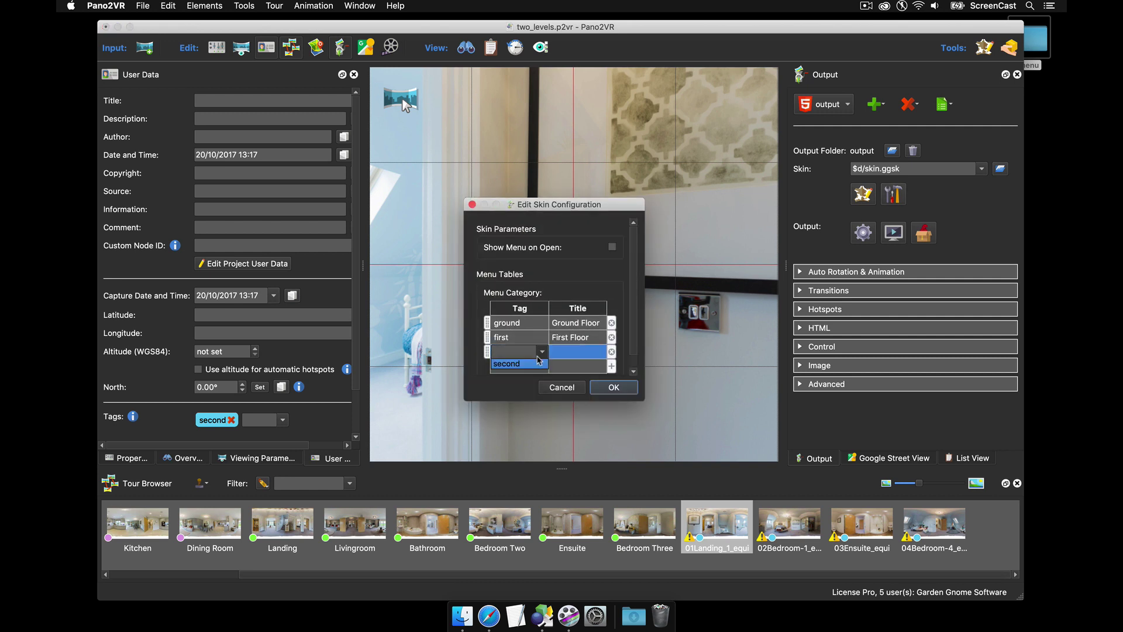
left_click(533, 368)
left_click(578, 352)
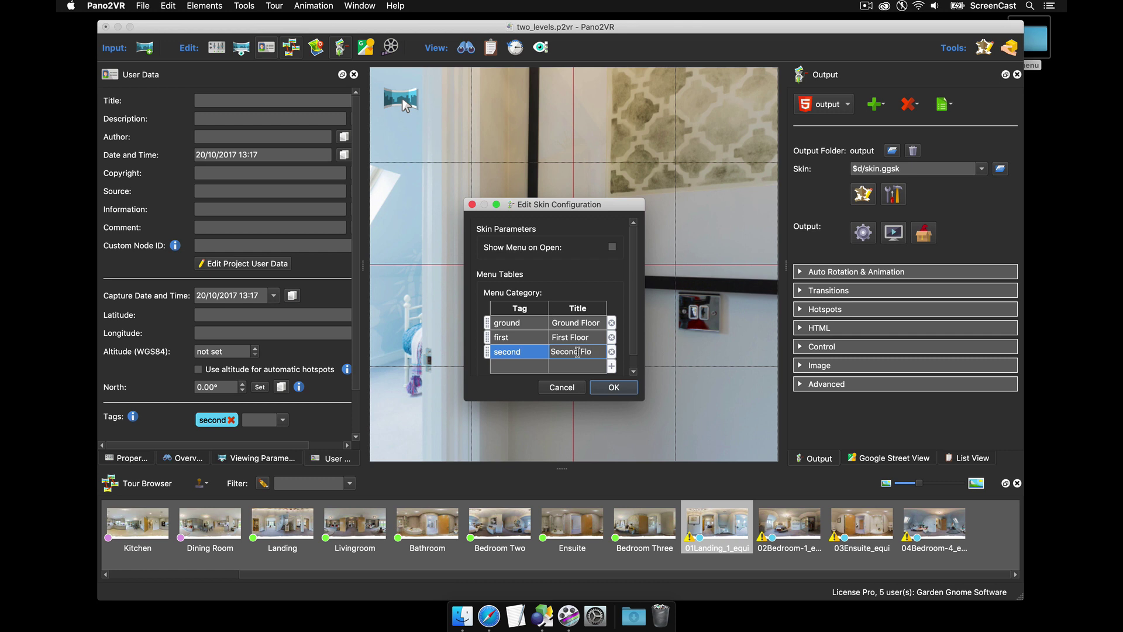
left_click(614, 388)
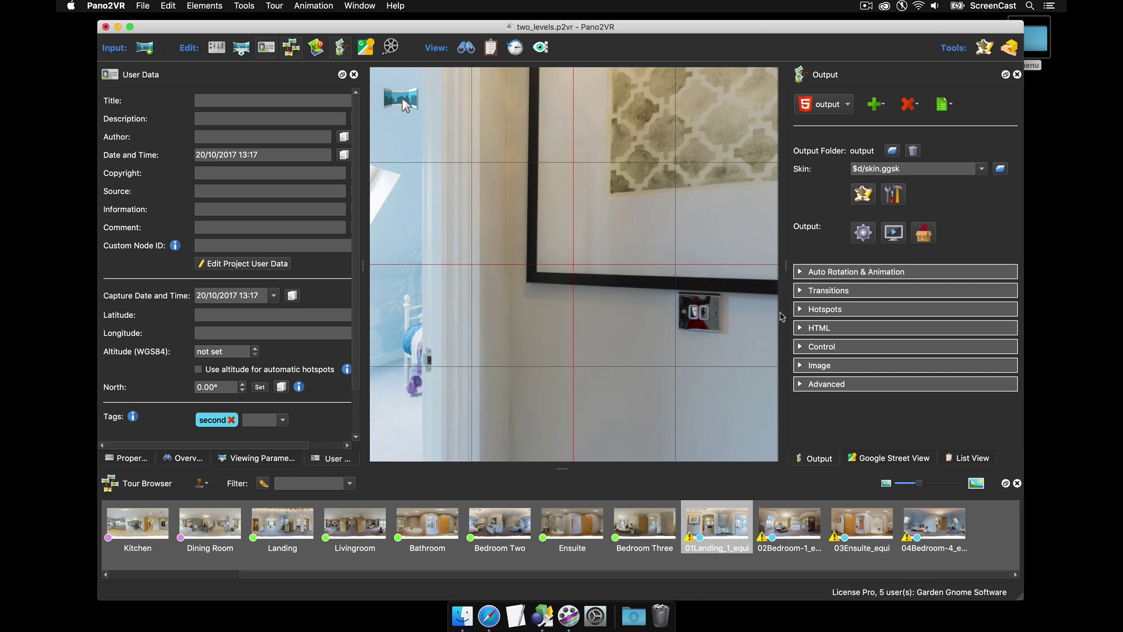
Rebuild the output, overwriting it, and view the Second Floor (4) thumbnails in Safari's menu.
left_click(864, 234)
left_click(661, 320)
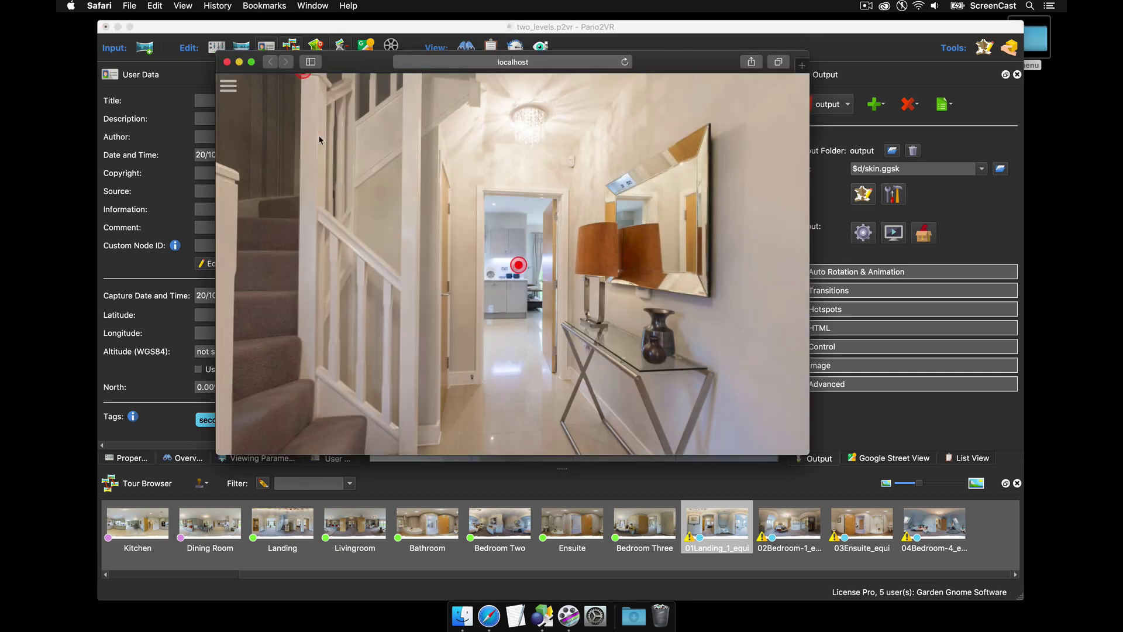
left_click(228, 86)
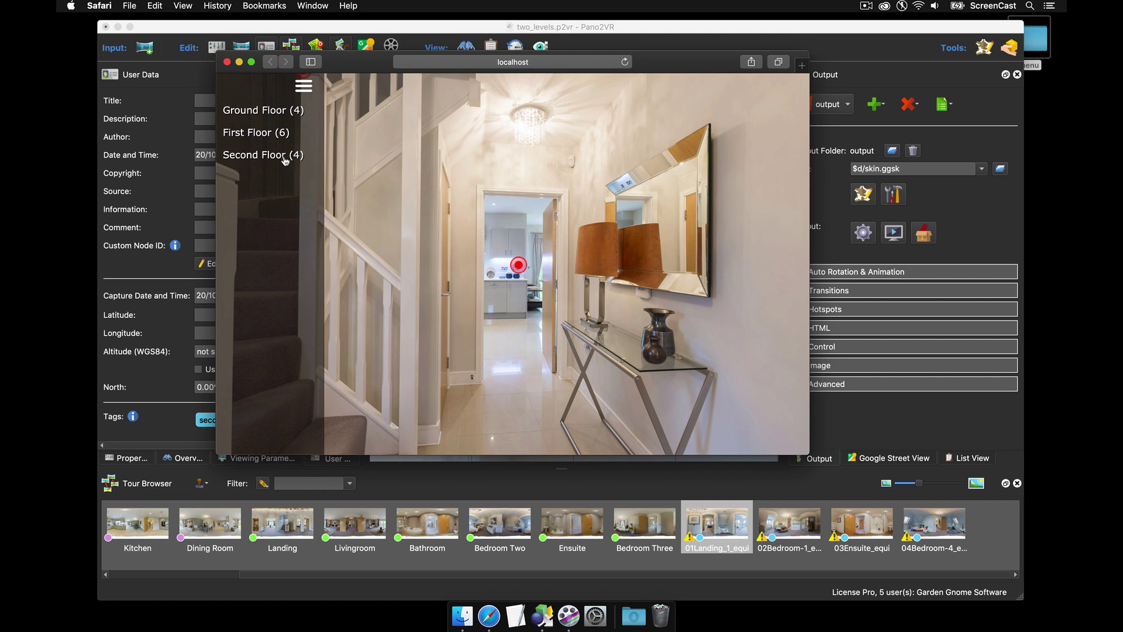
left_click(278, 157)
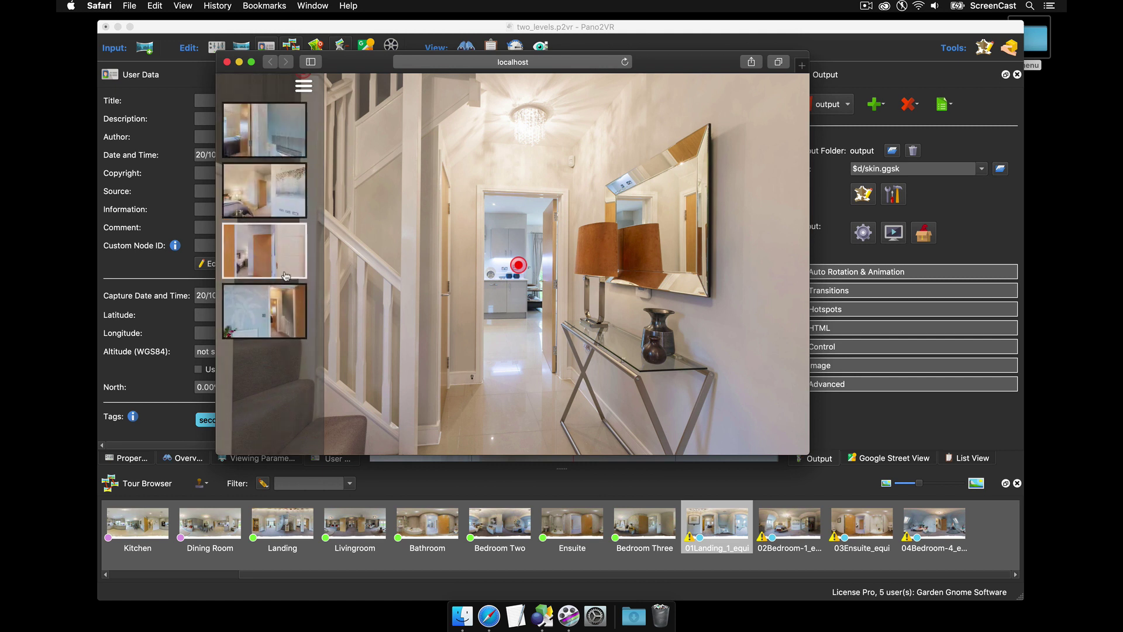
left_click(303, 88)
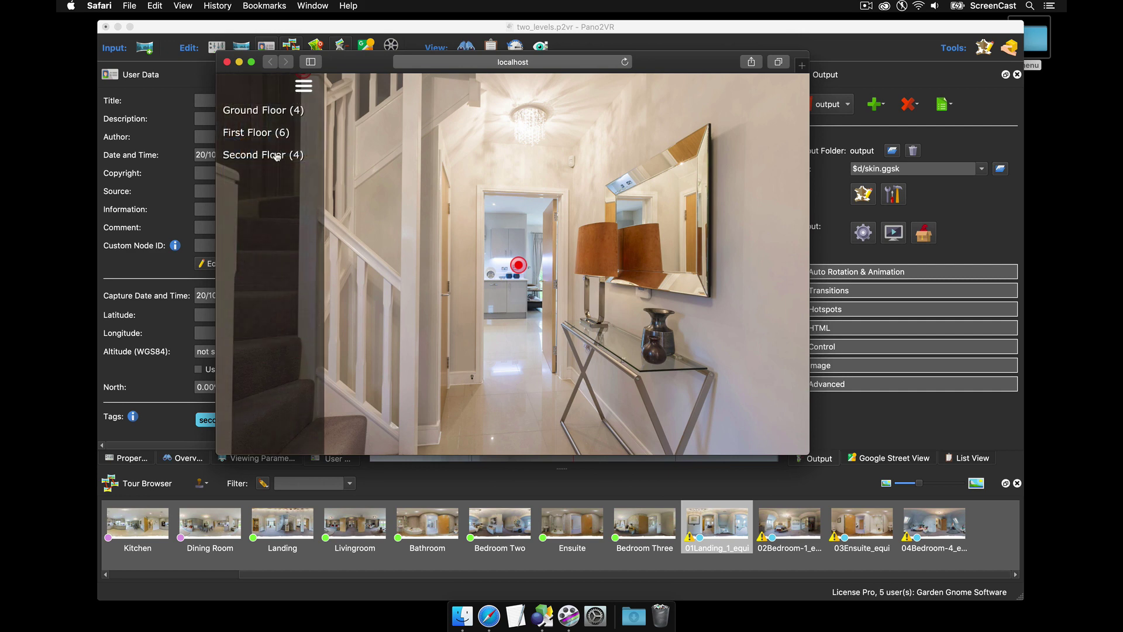